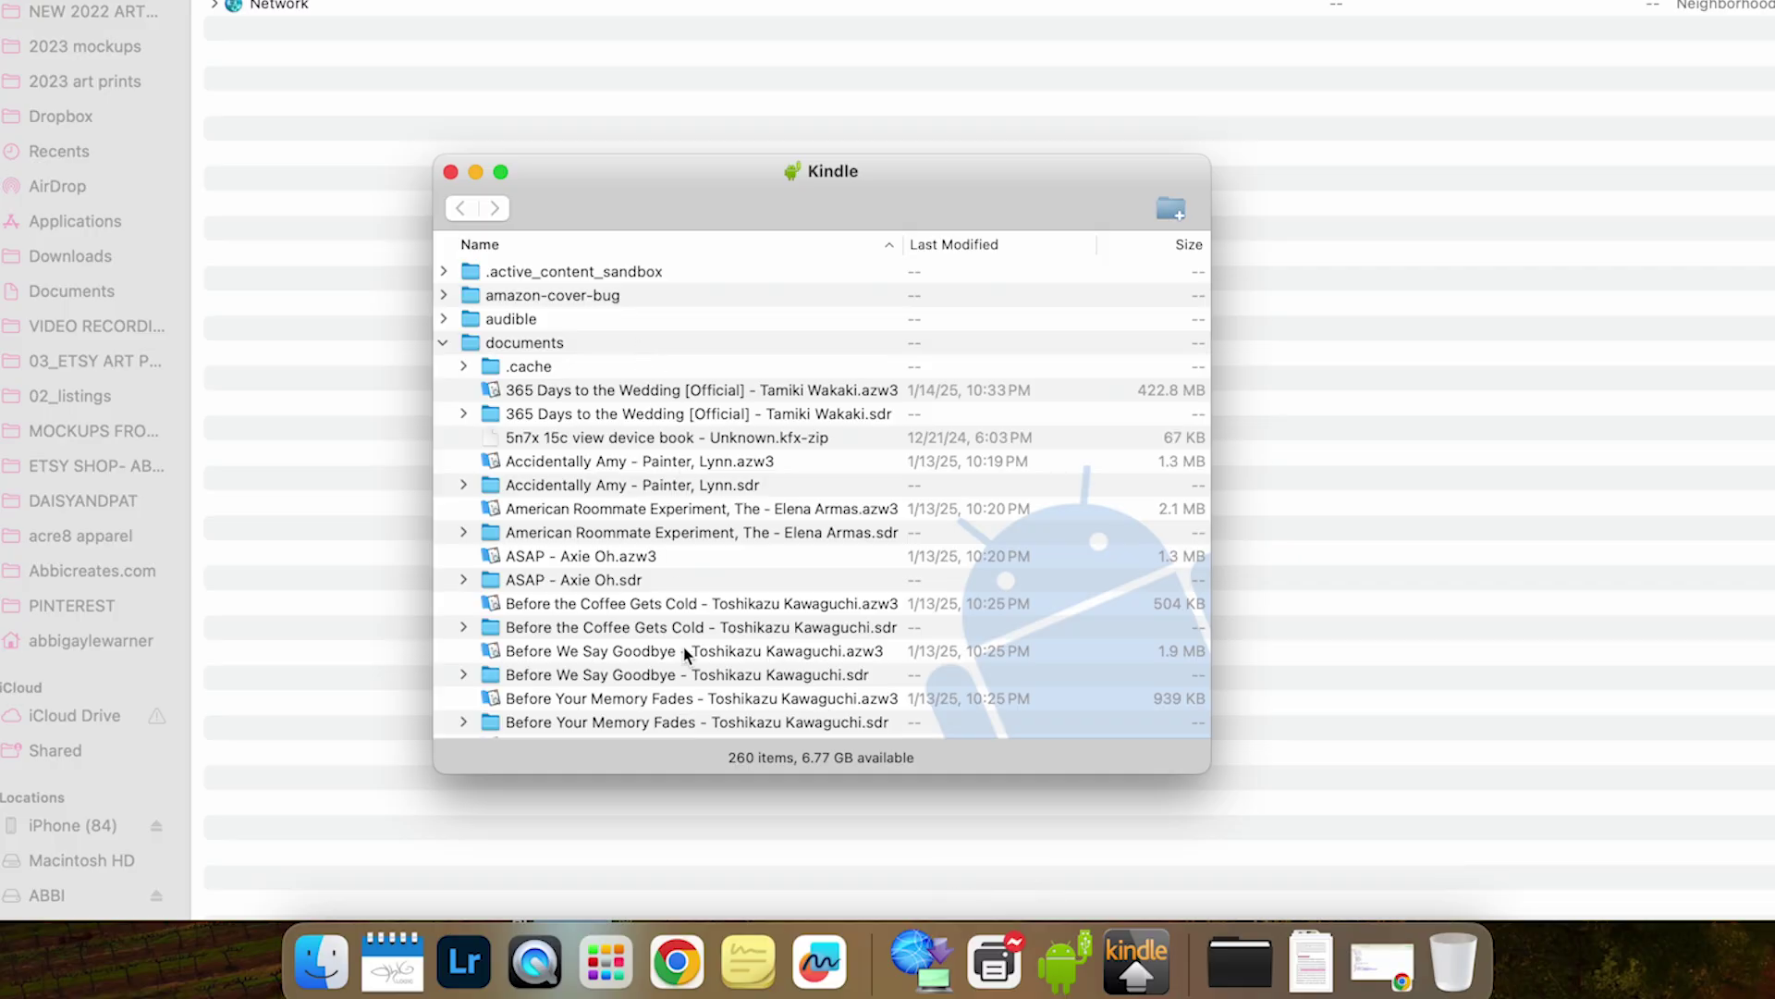
Look through the book files in the Kindle's documents folder in Android File Transfer.
scroll(677, 628, down, 10)
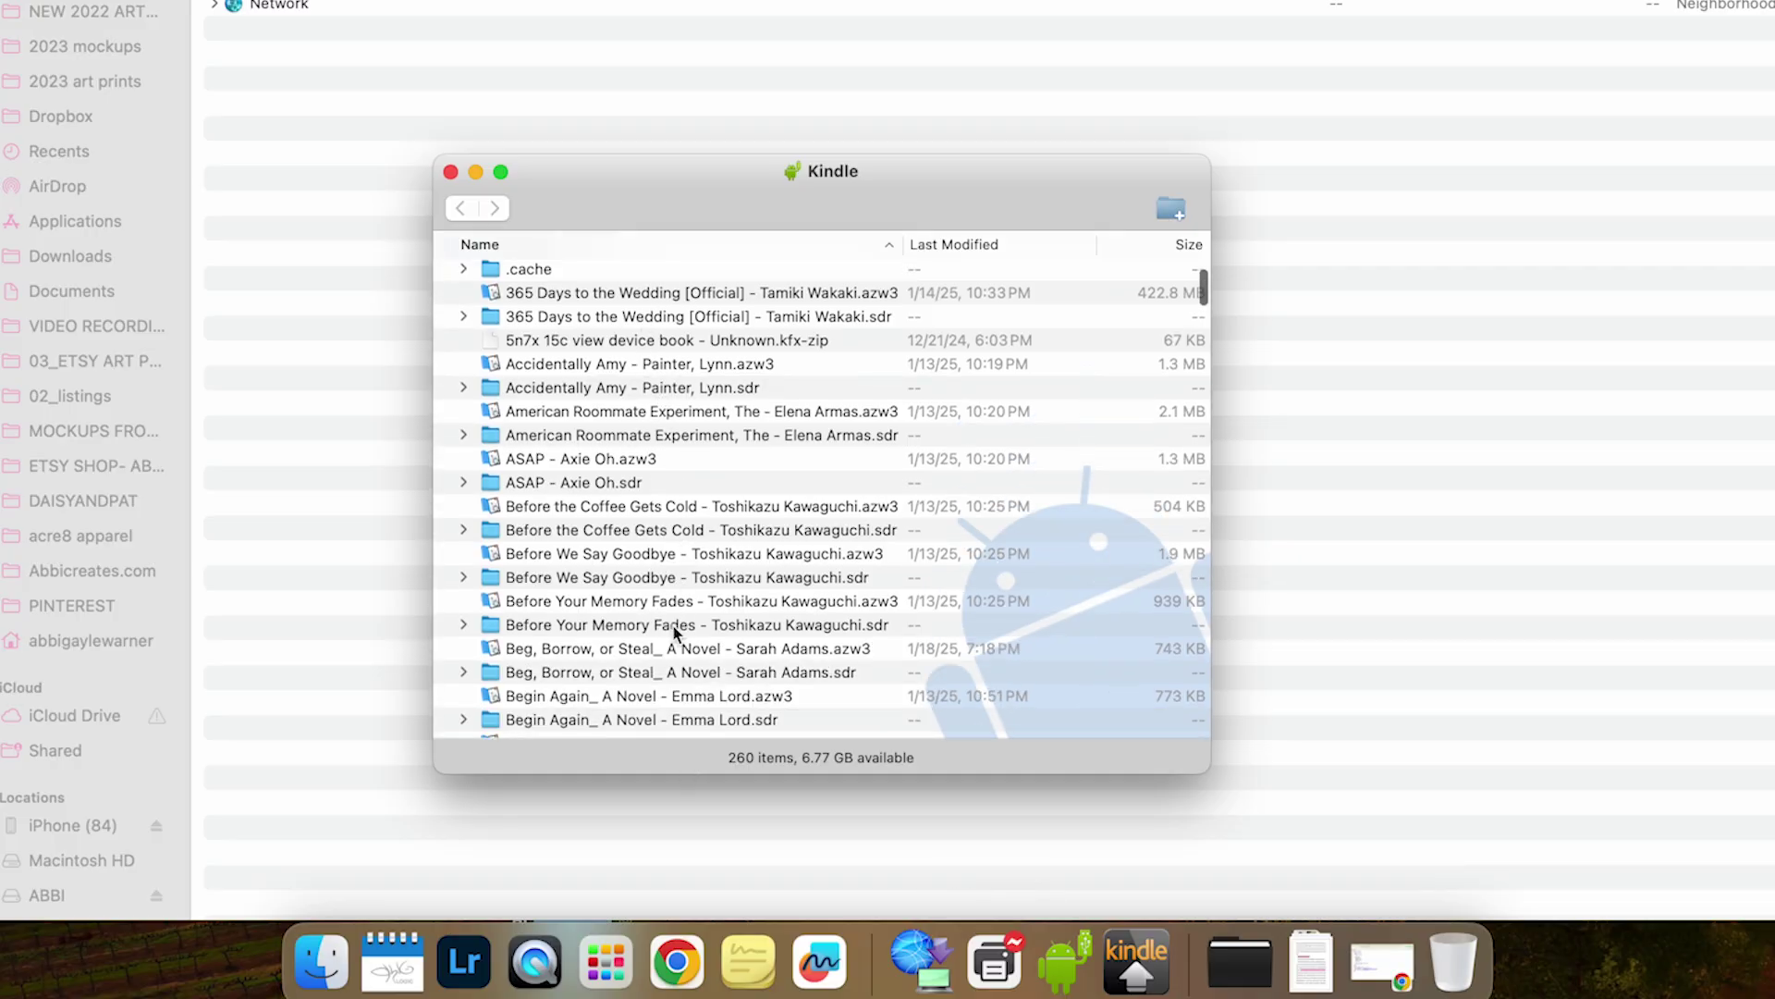
scroll(678, 635, down, 5)
scroll(674, 634, up, 15)
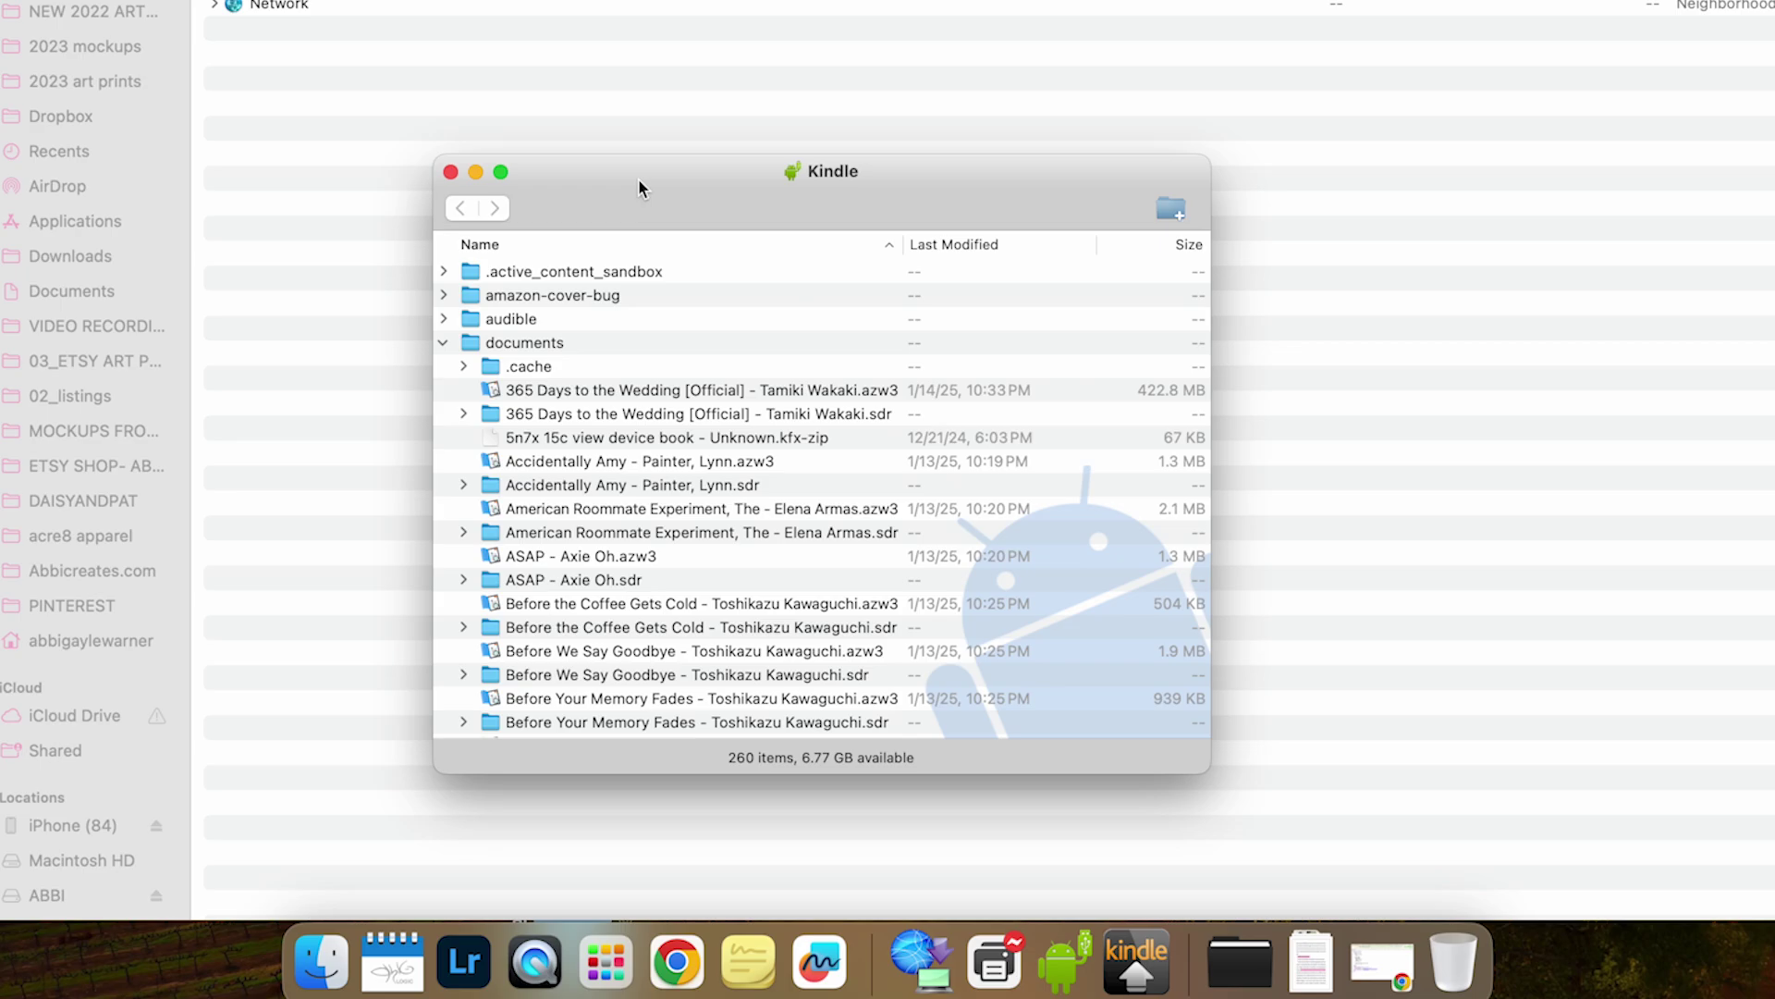
drag(638, 179, 602, 114)
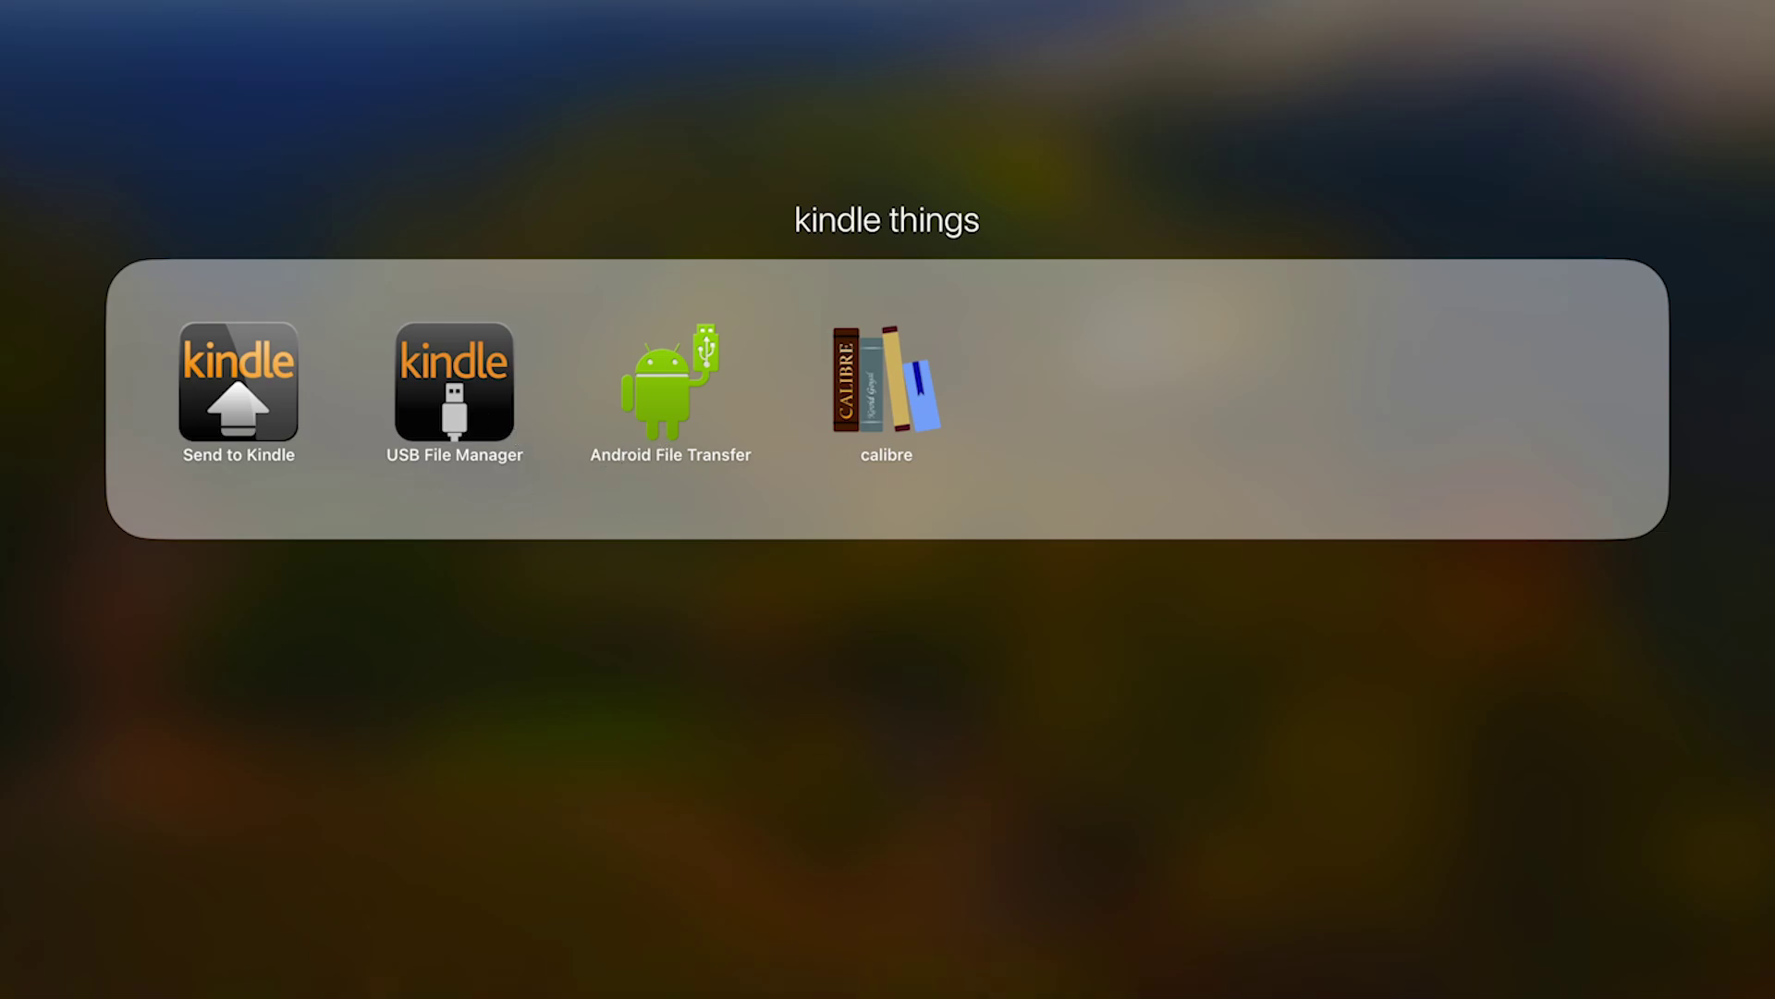
Open USB File Manager, expand the Kindle's documents folder, and select the "Beg, Borrow, or Steal_ A Novel" AZW3 file.
click(480, 430)
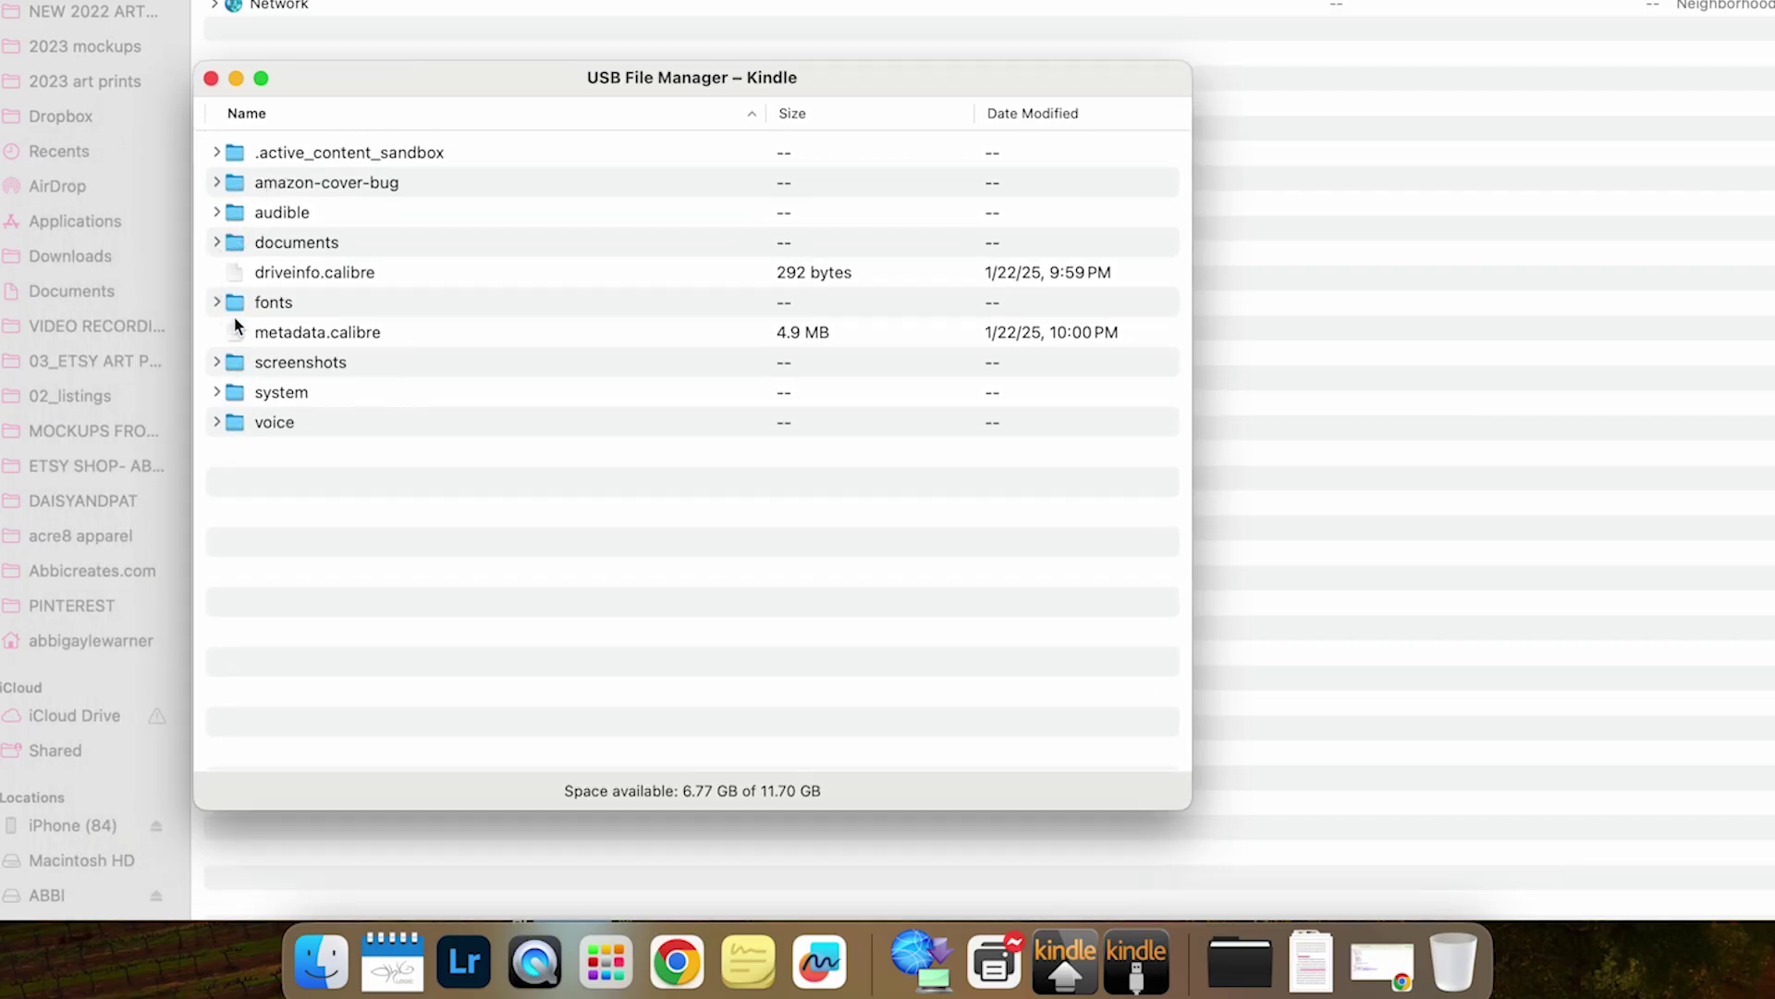
double_click(270, 239)
click(217, 243)
scroll(440, 482, down, 5)
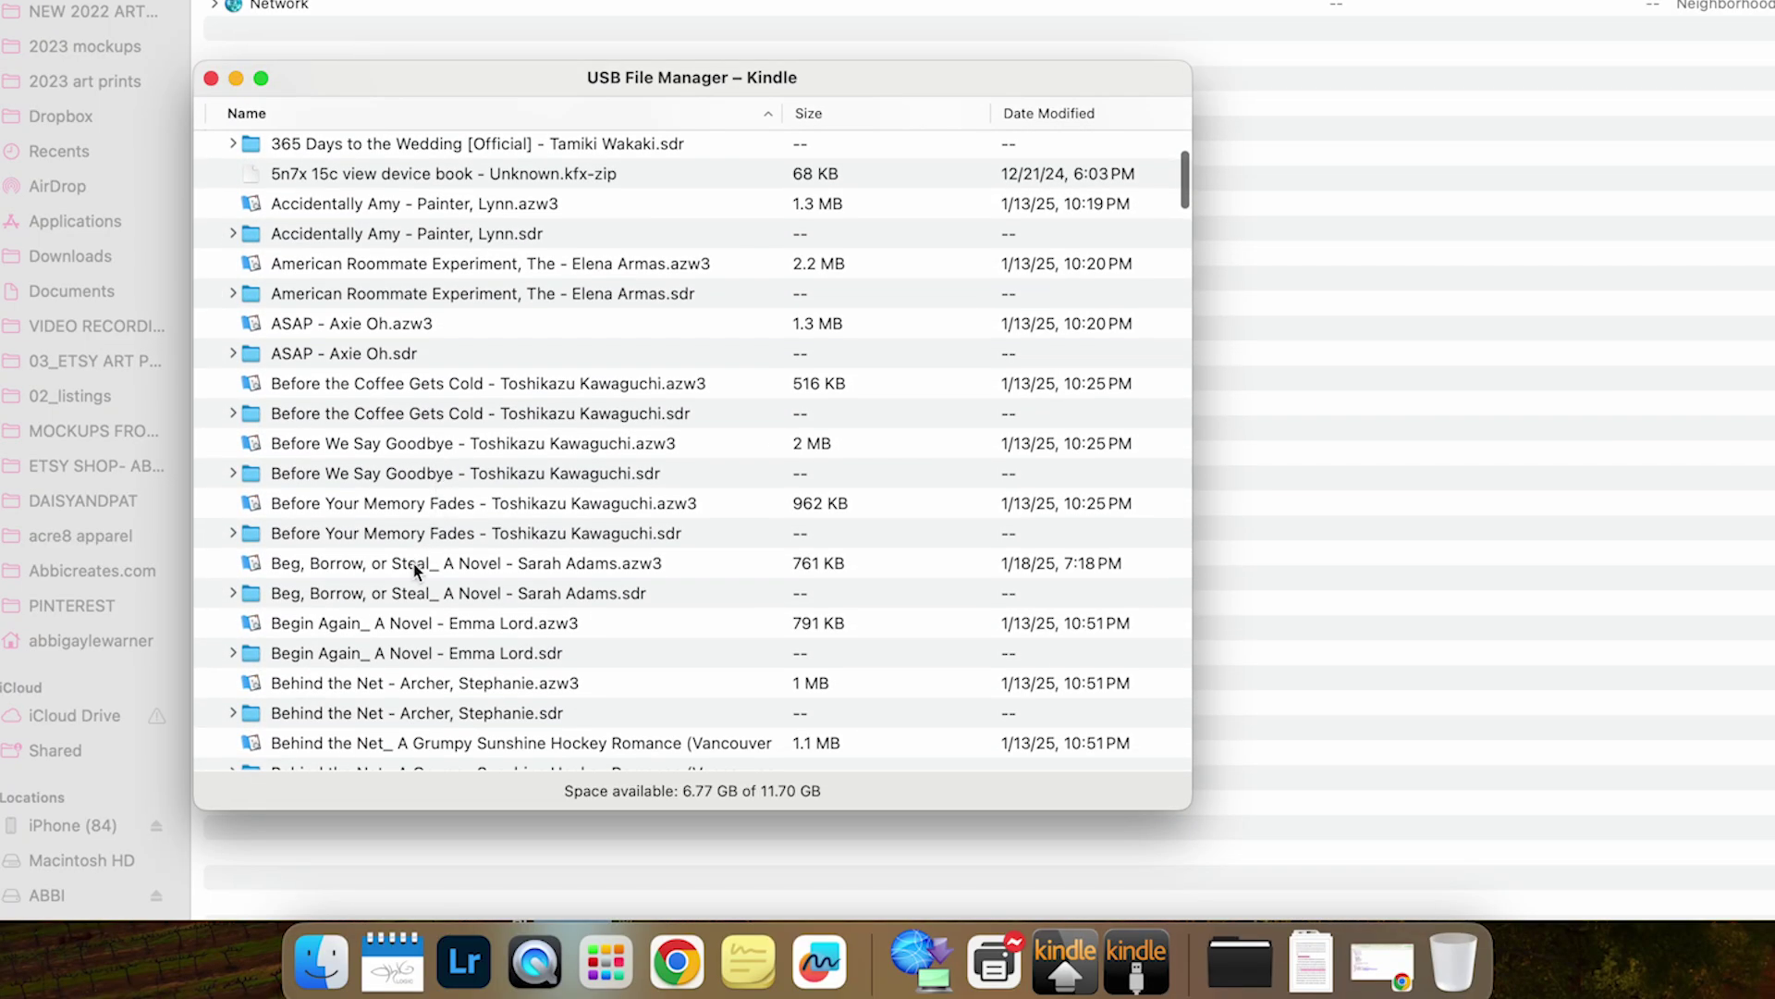
click(358, 562)
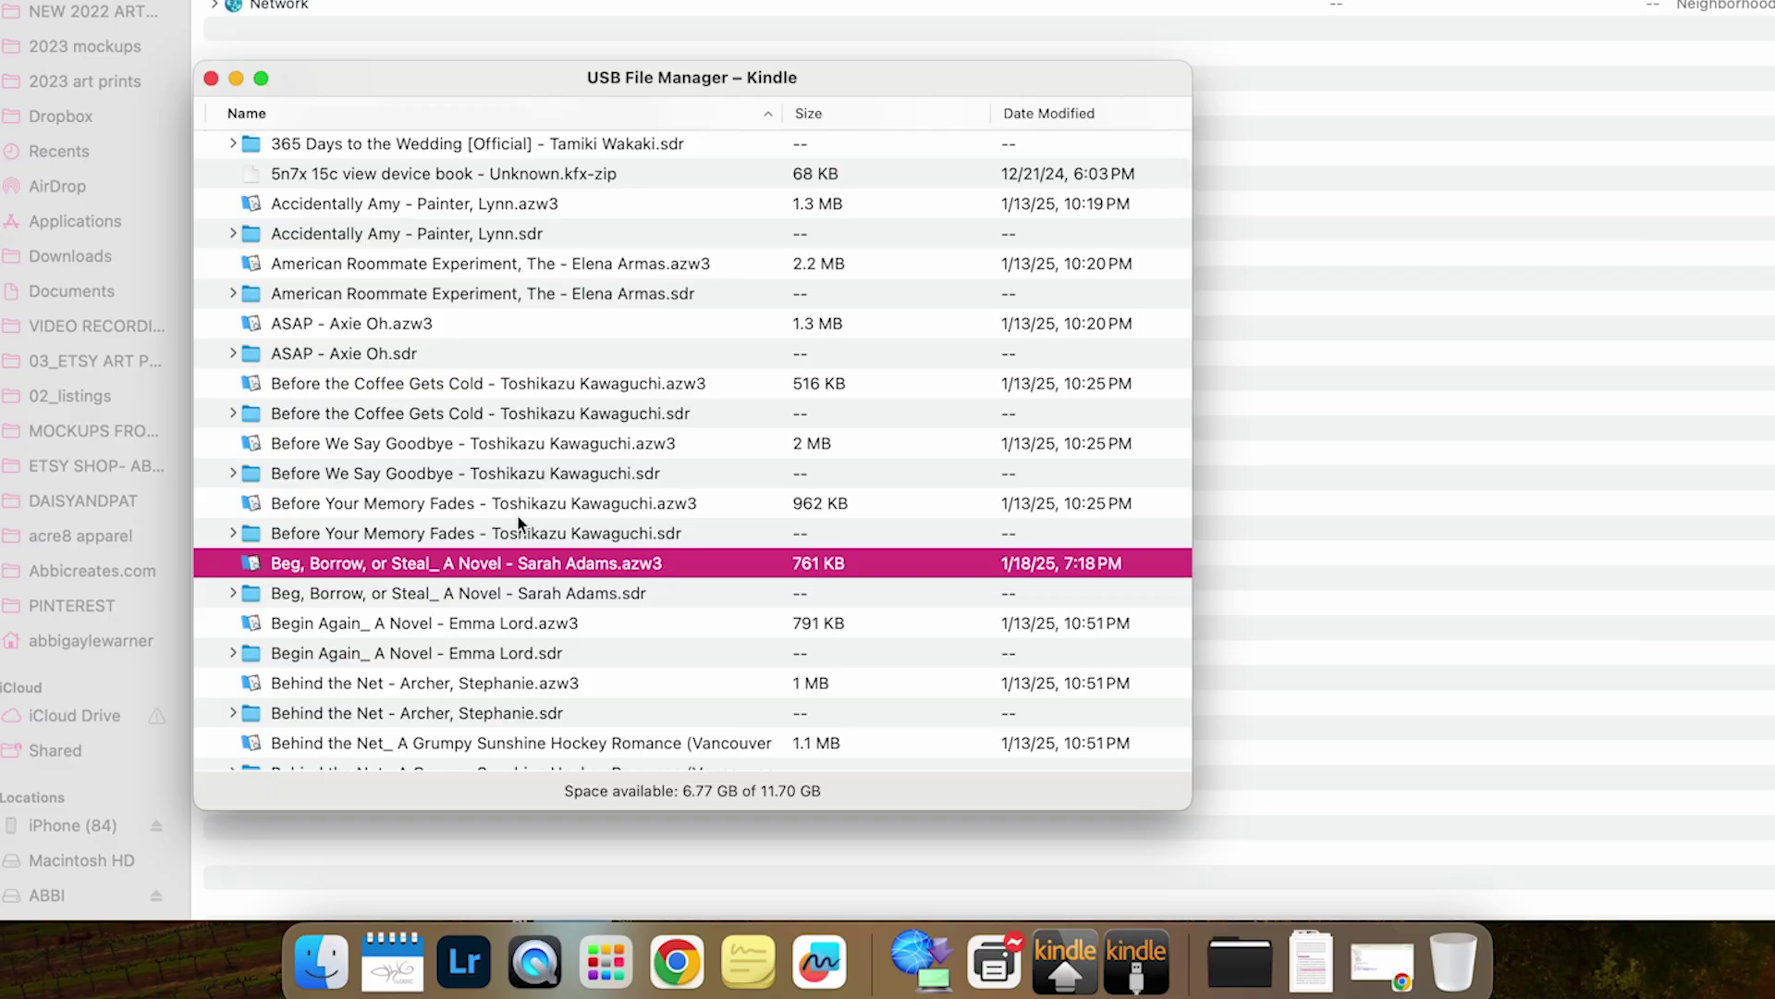
Examine the AZW3 book files and their matching .sdr folders in the Kindle's documents folder.
scroll(518, 523, down, 5)
scroll(518, 521, up, 8)
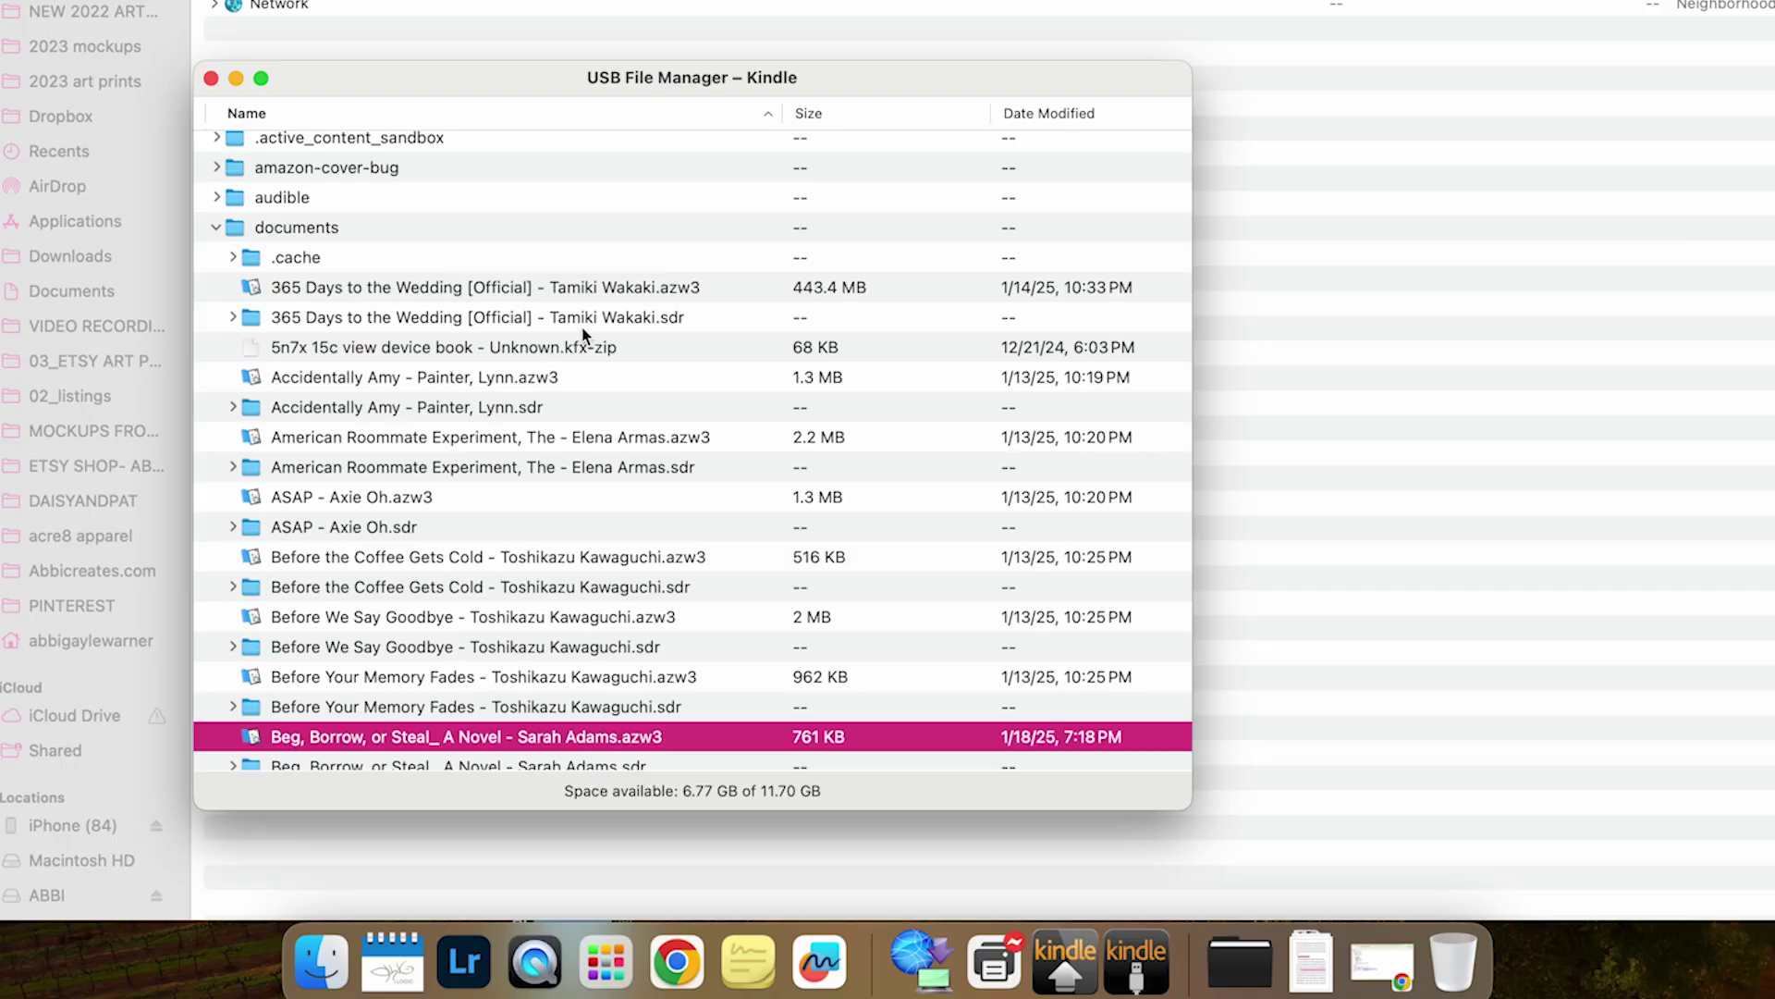
drag(524, 72, 527, 52)
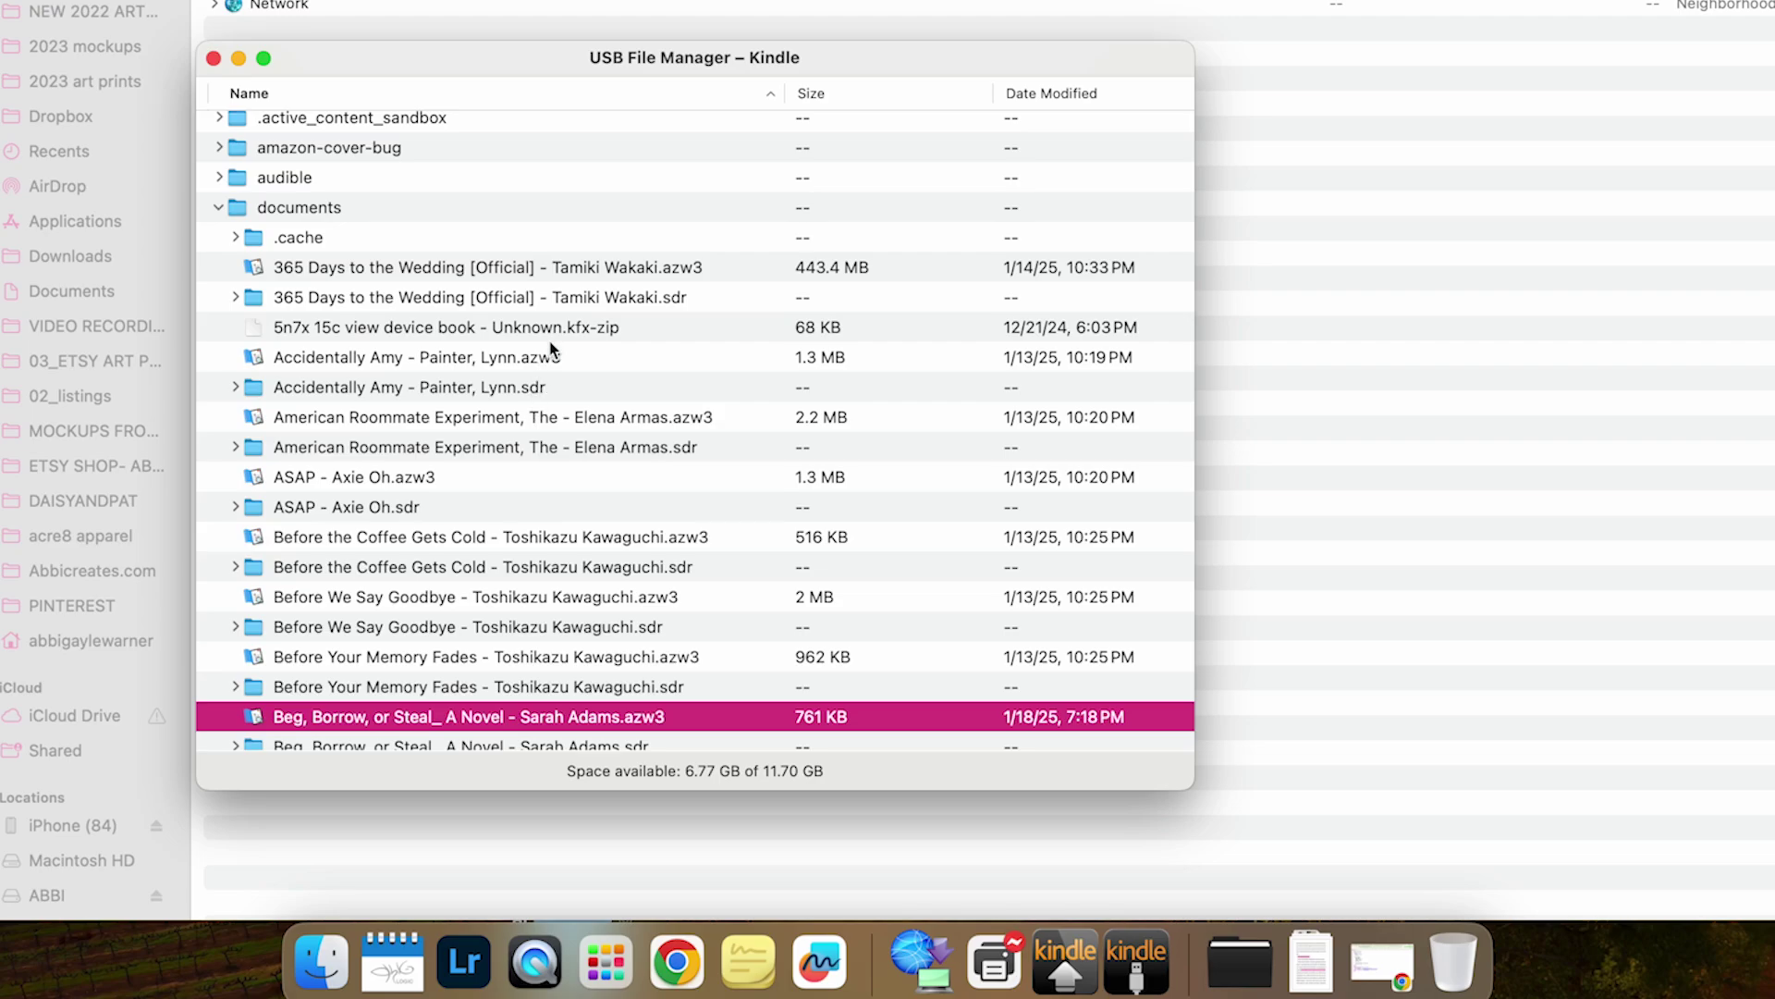
scroll(503, 562, down, 5)
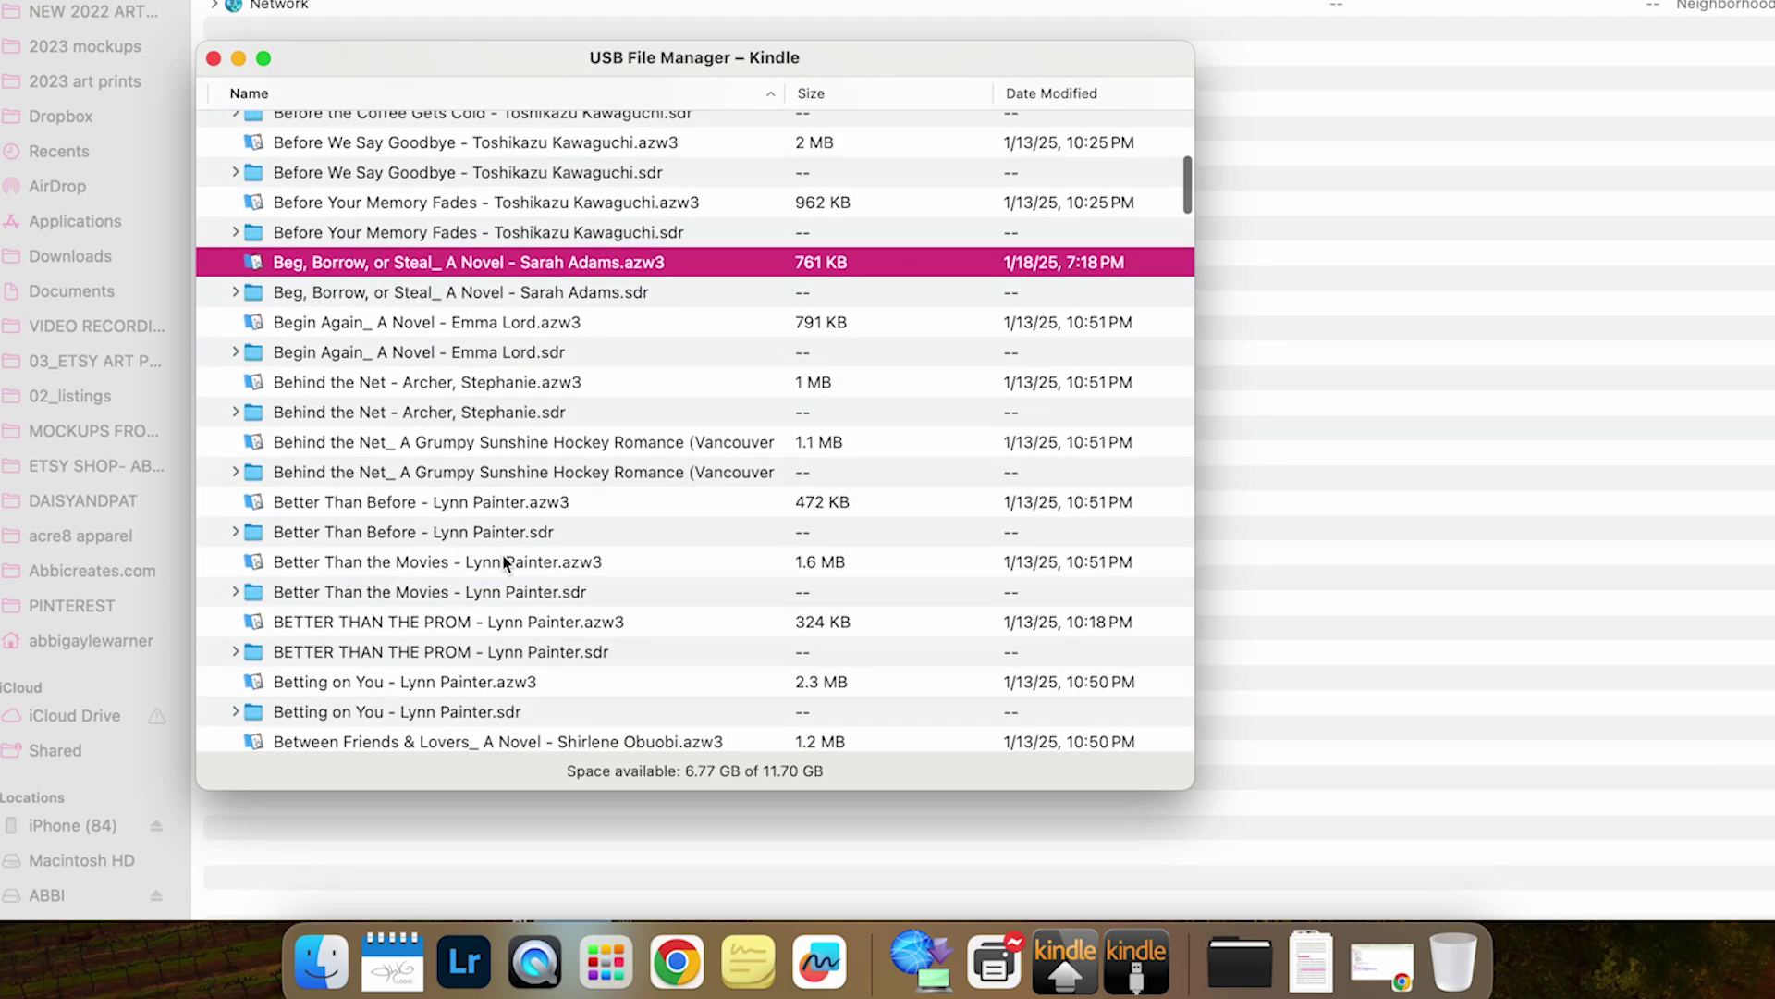
scroll(503, 563, up, 6)
scroll(504, 562, down, 5)
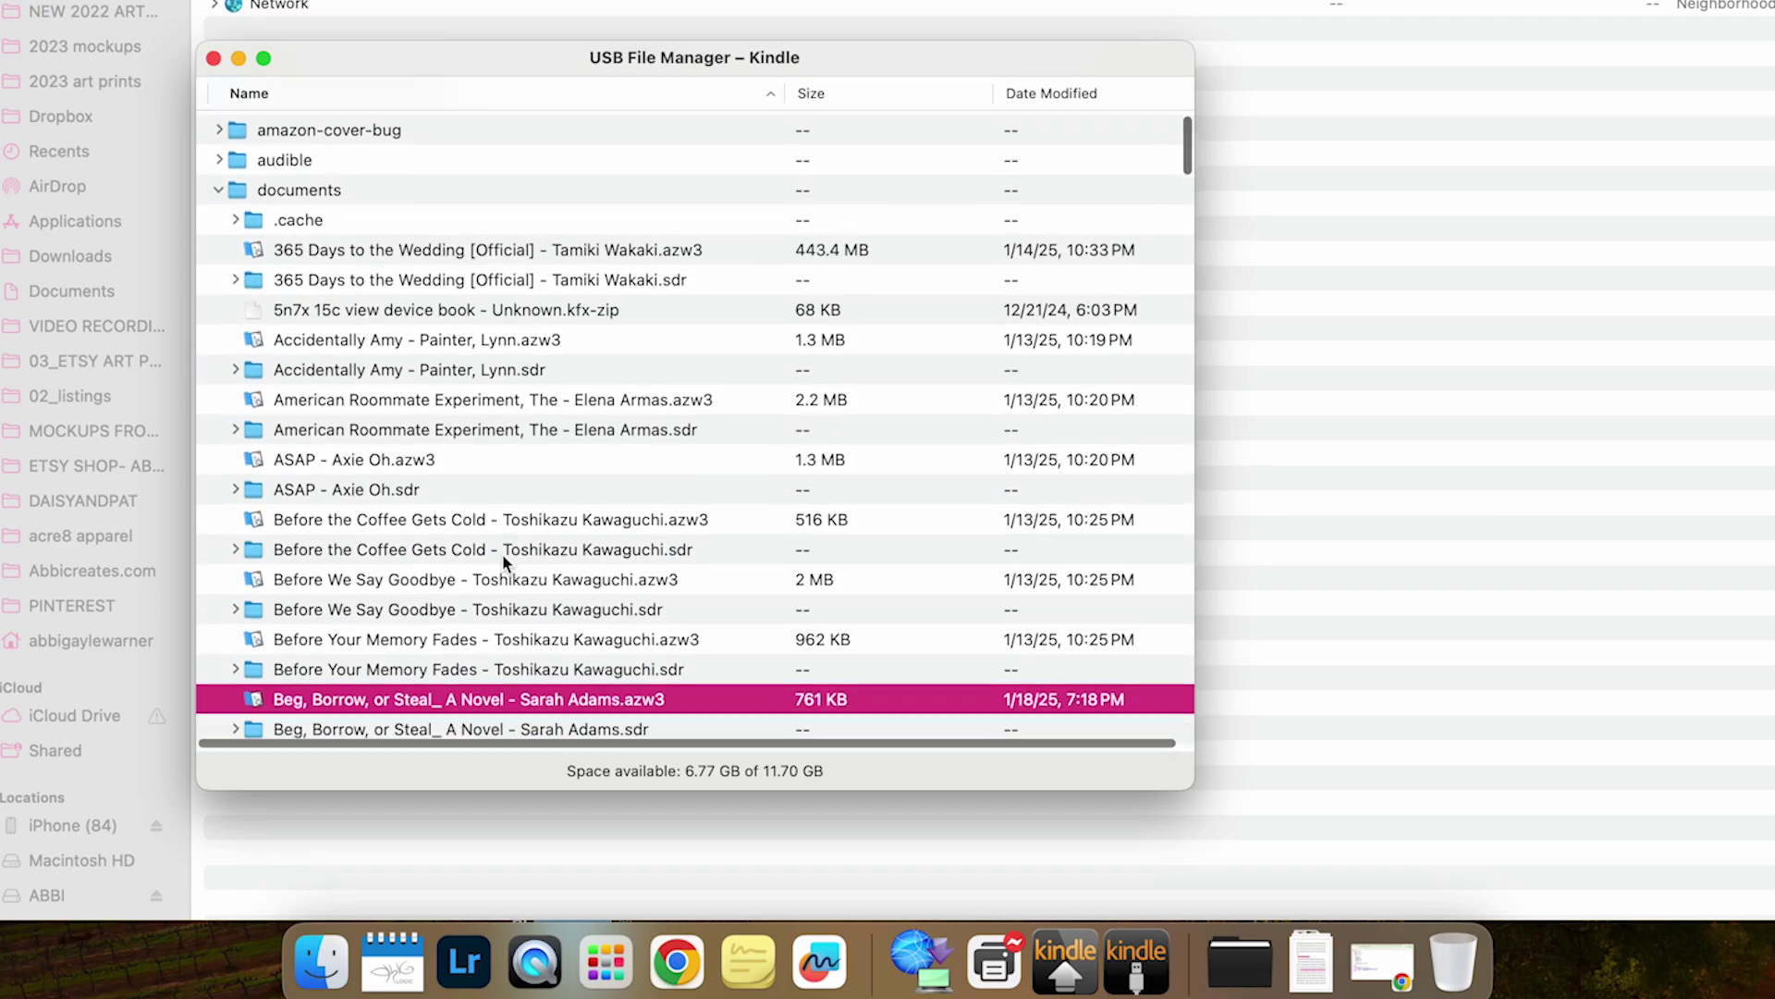
scroll(504, 560, down, 2)
scroll(502, 553, up, 6)
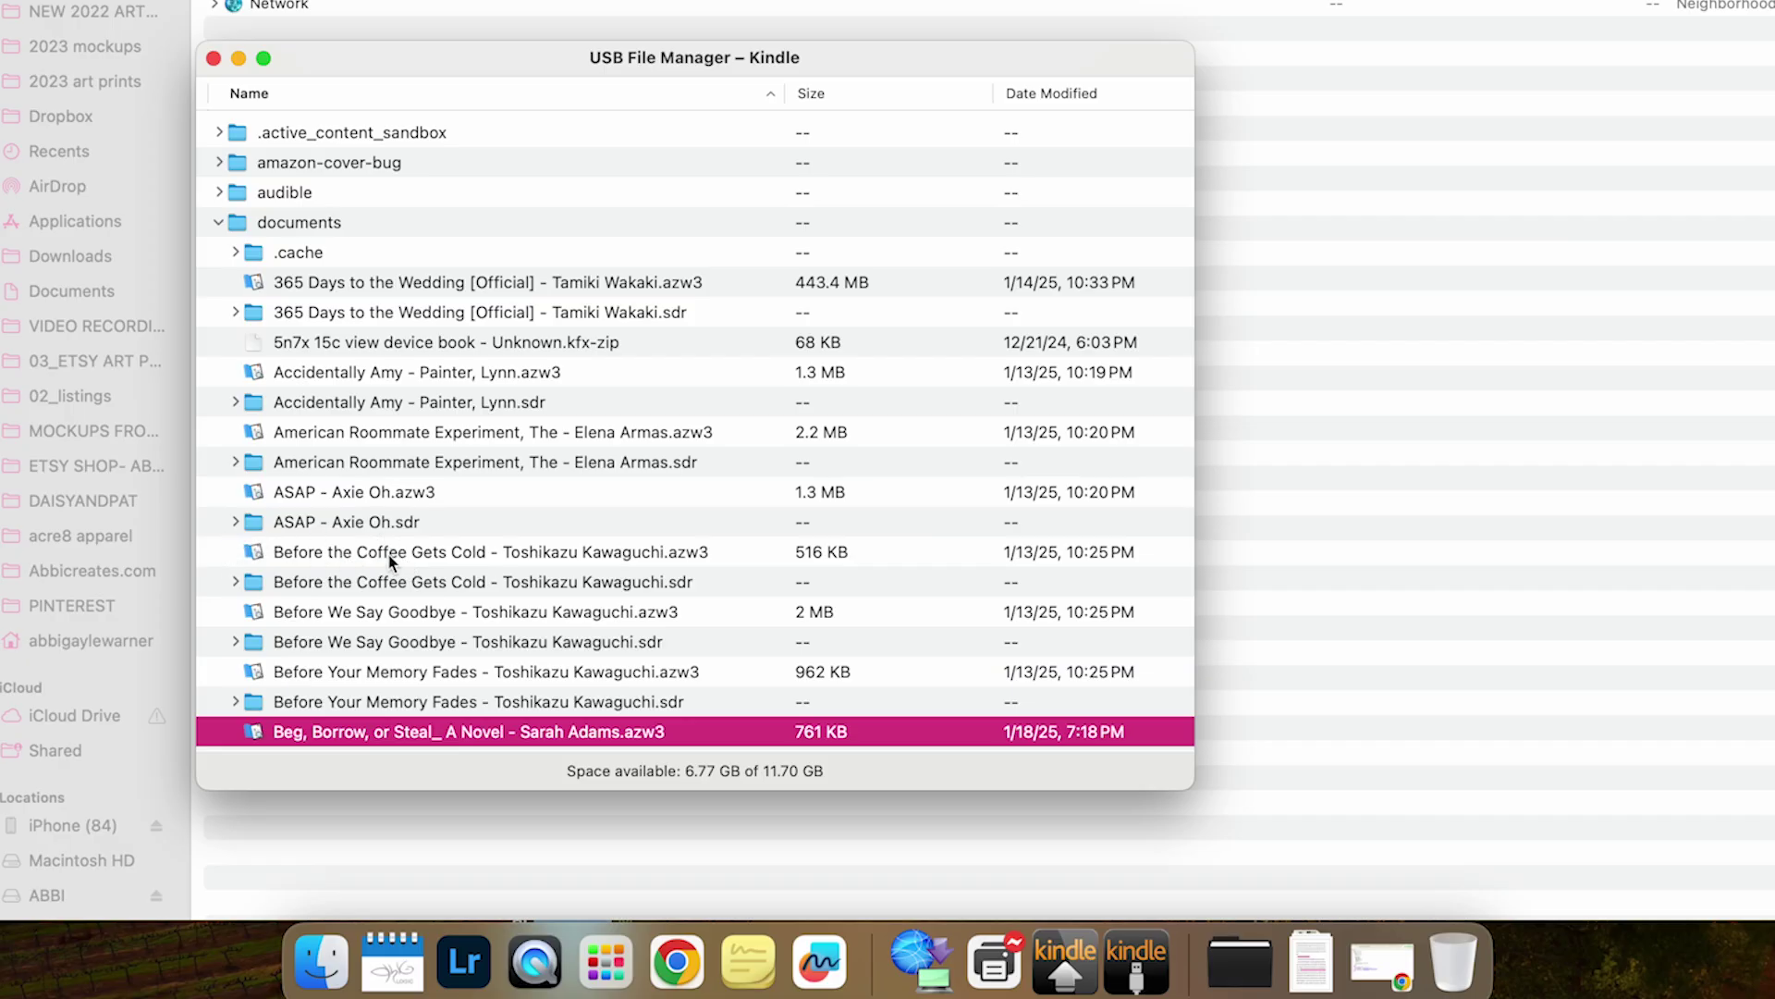
Select the "Before the Coffee Gets Cold" AZW3 file and look over the books listed below it.
click(305, 555)
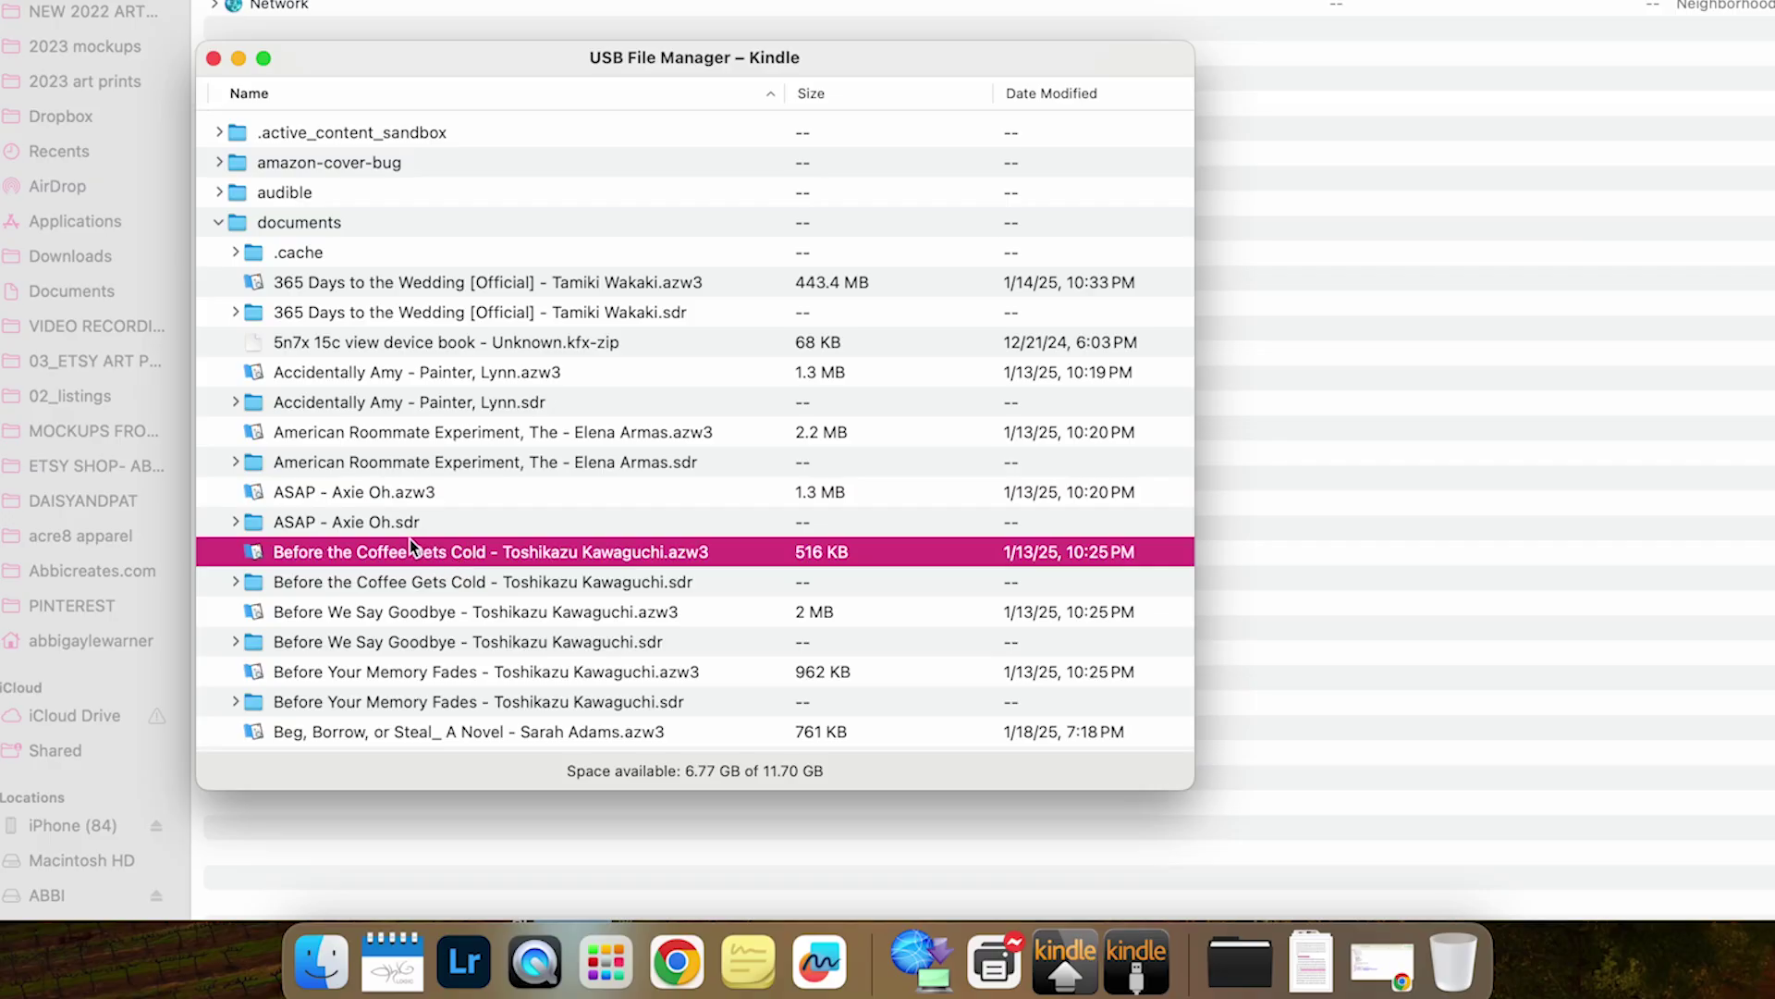
scroll(775, 581, down, 5)
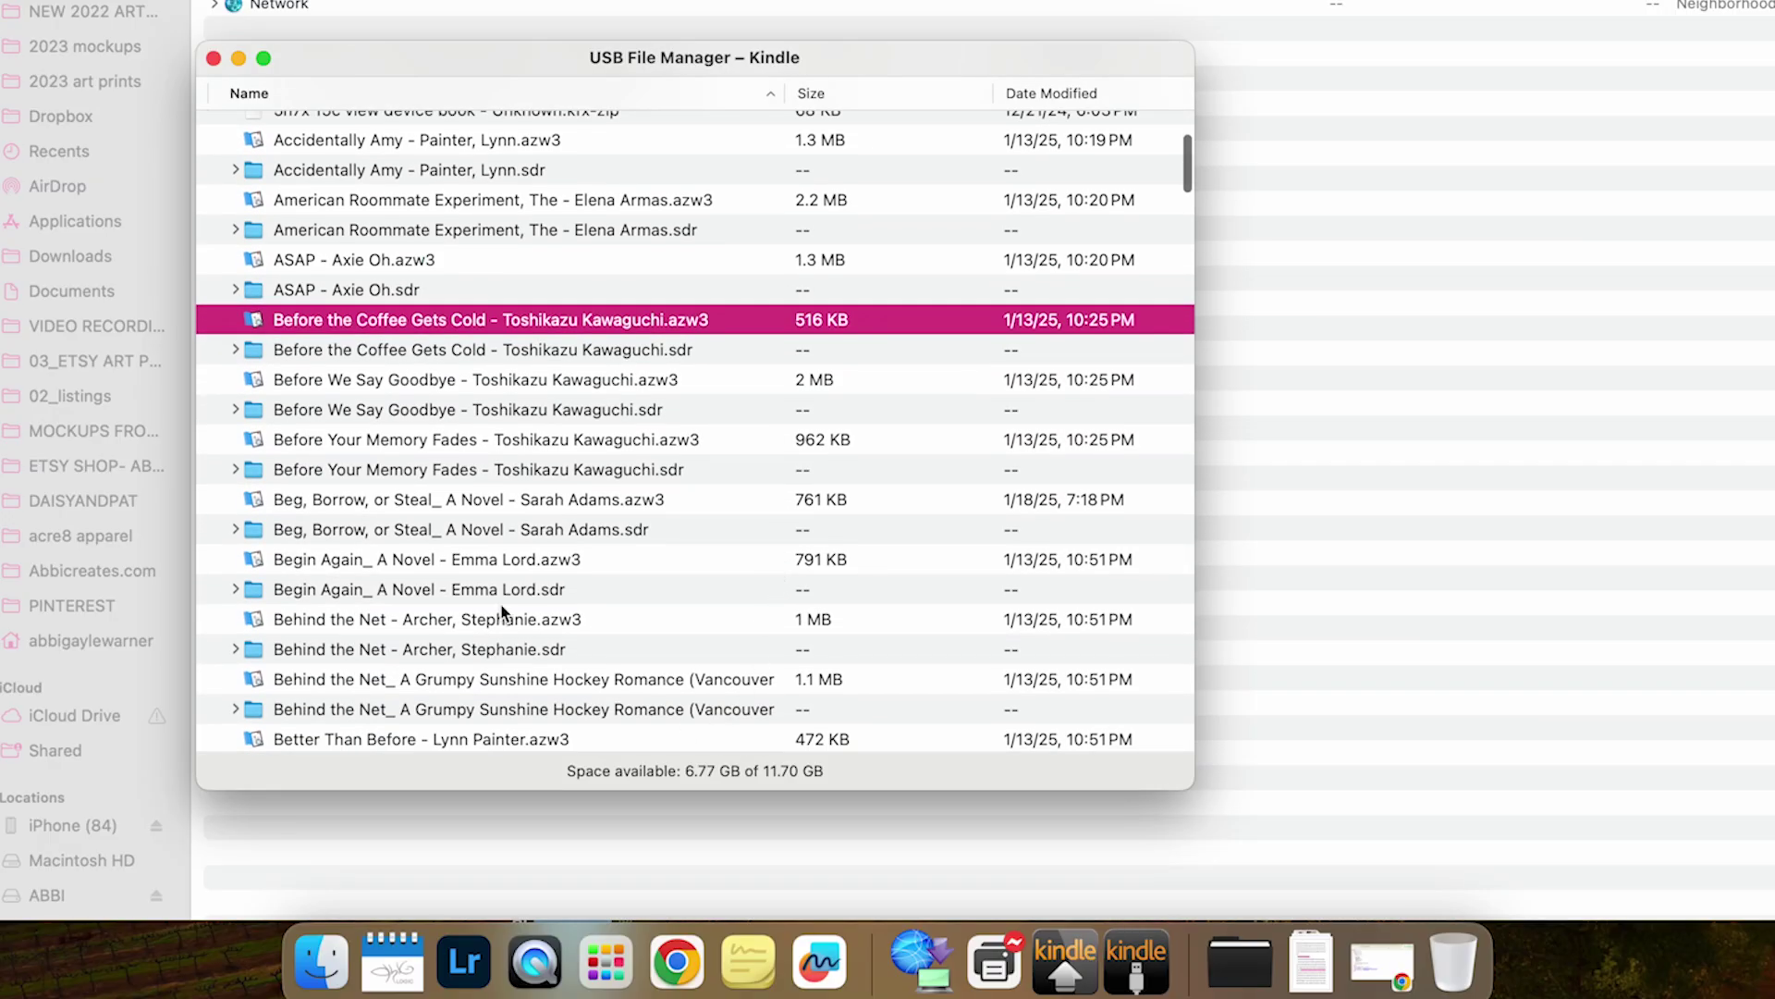
scroll(504, 612, down, 4)
scroll(487, 608, down, 15)
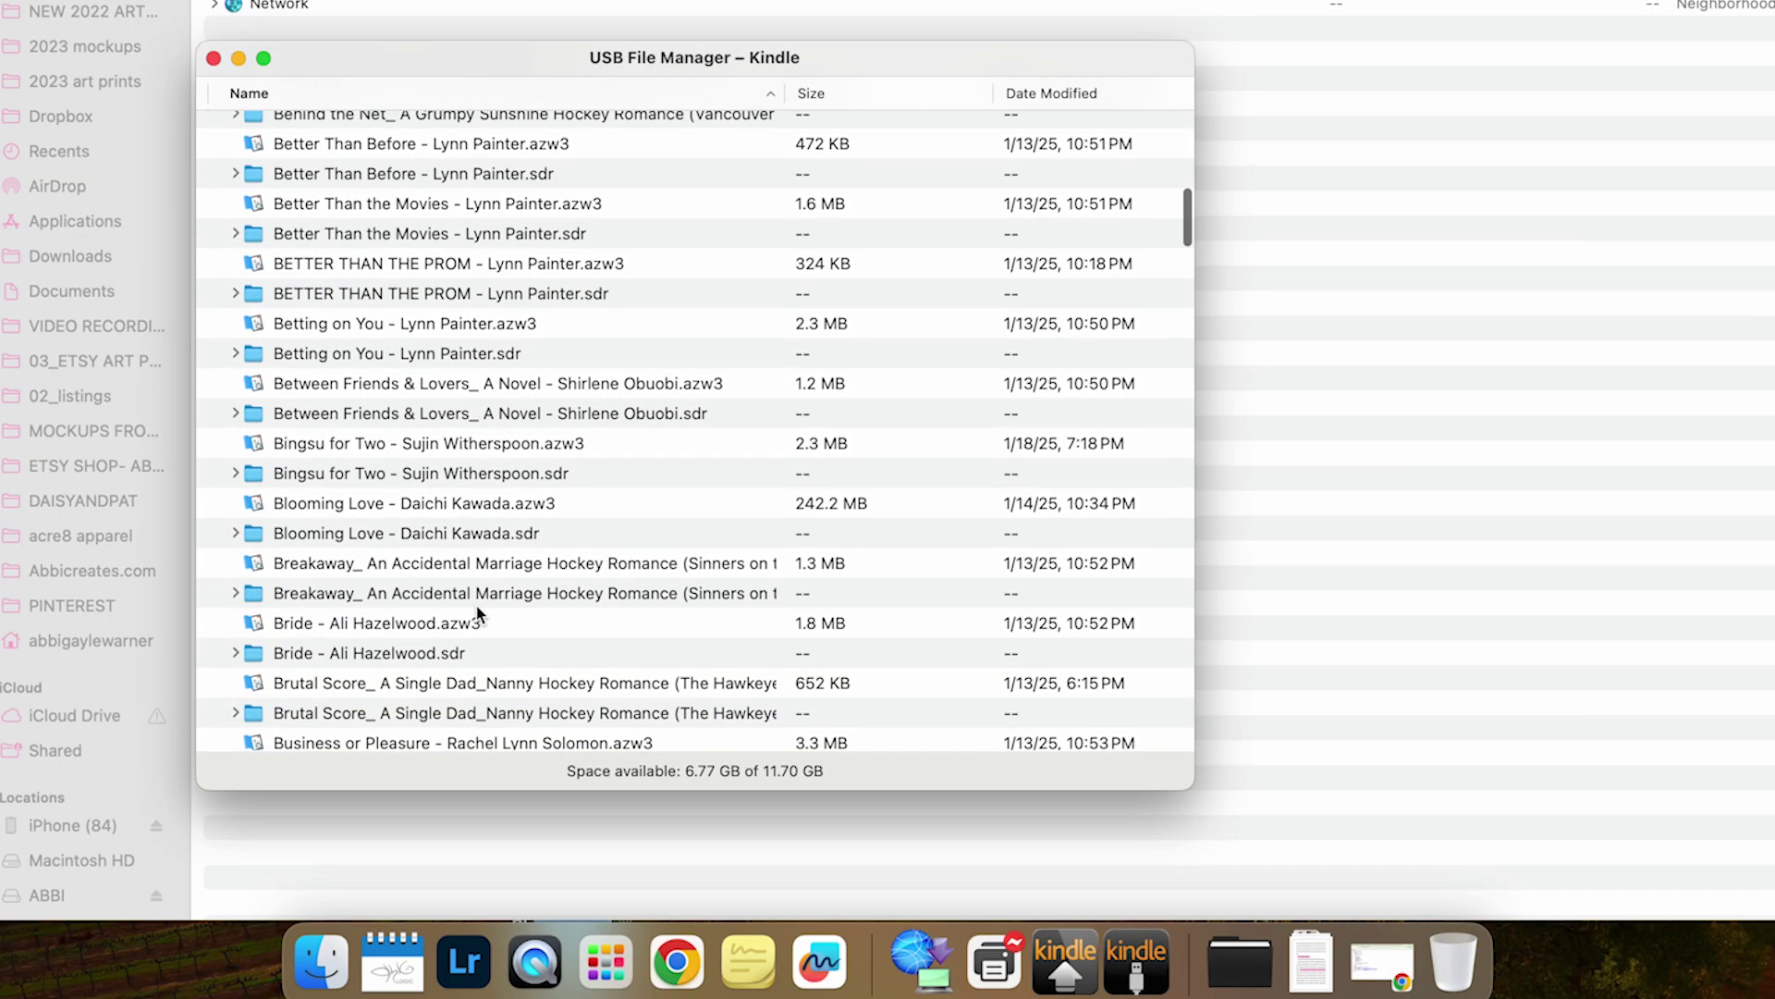
scroll(475, 606, up, 5)
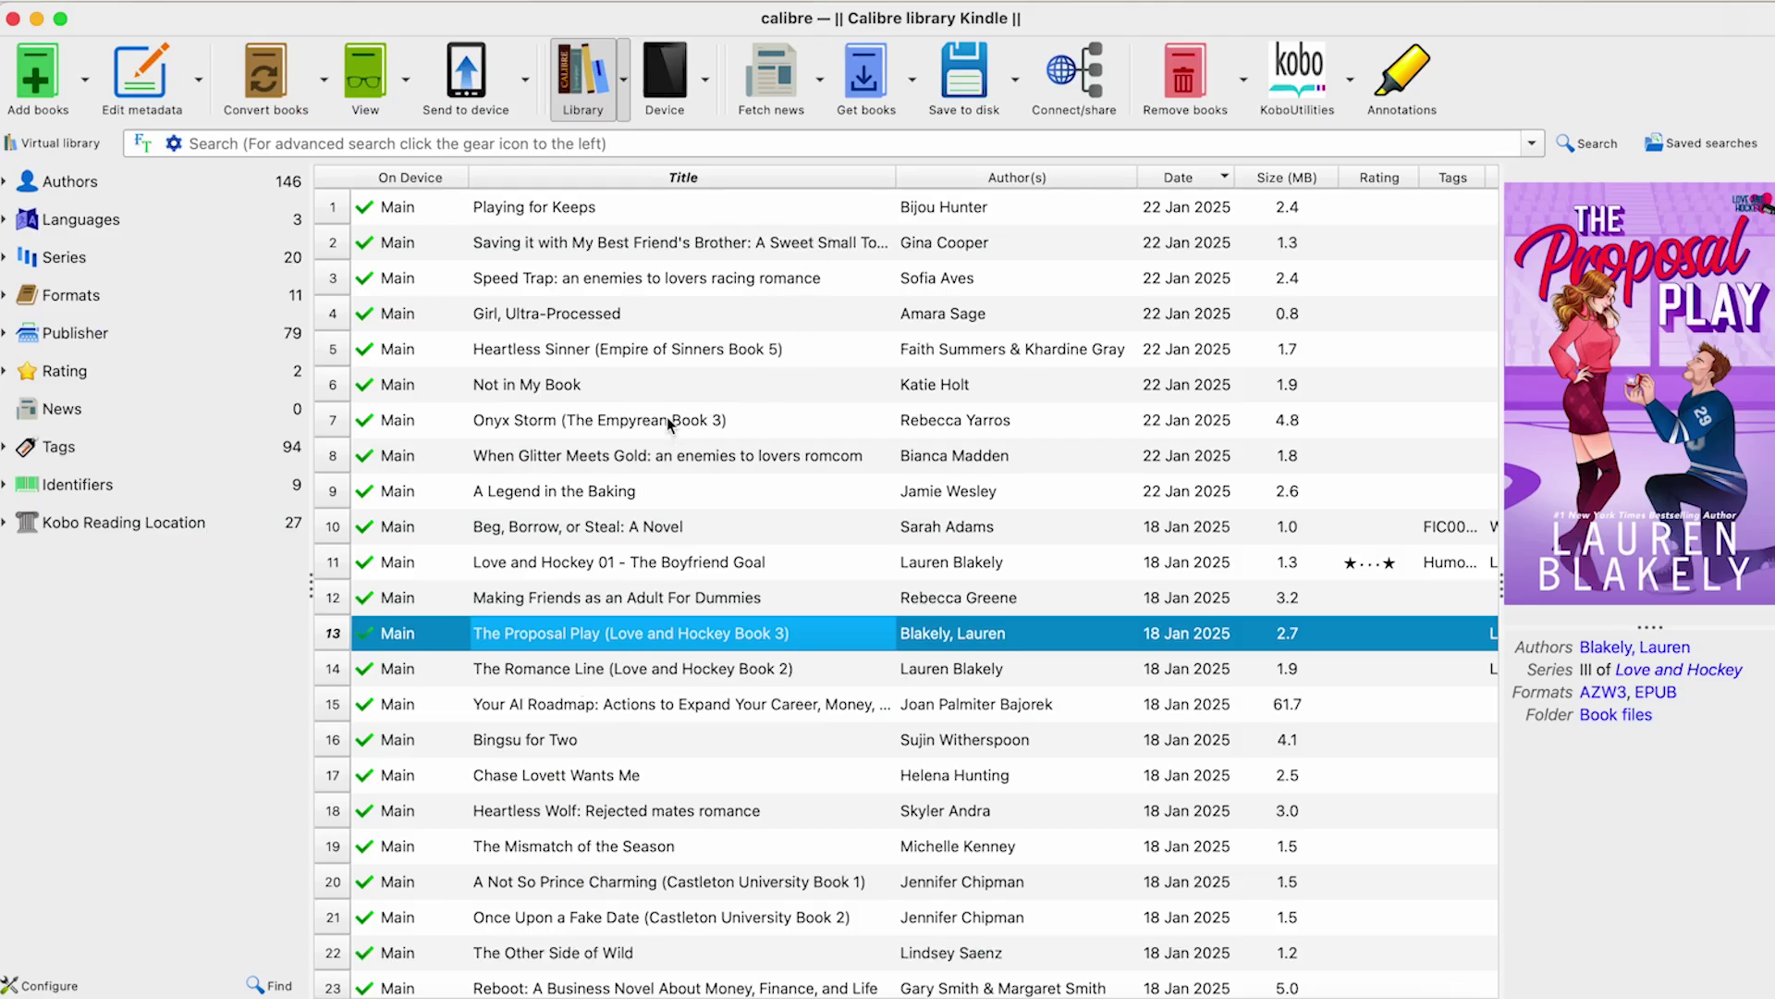
Switch to calibre and look over the most recent books in the Kindle library list.
scroll(688, 424, down, 2)
scroll(688, 423, up, 2)
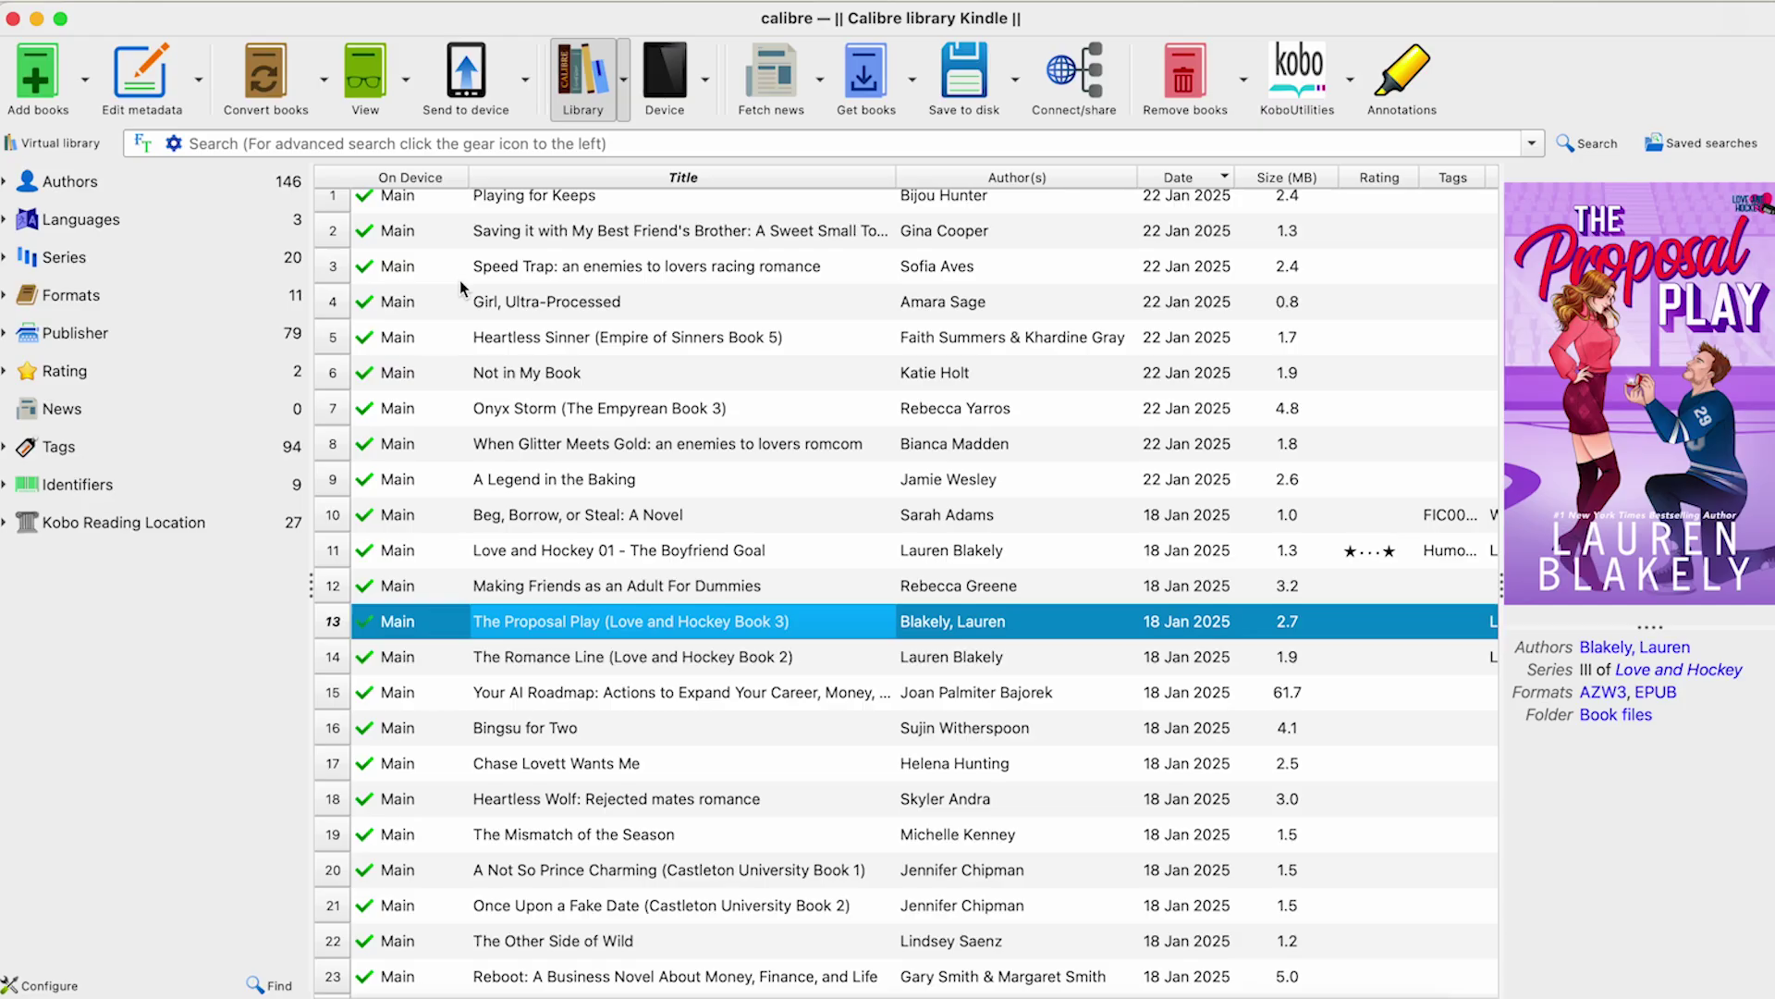
scroll(565, 531, down, 2)
scroll(559, 523, up, 3)
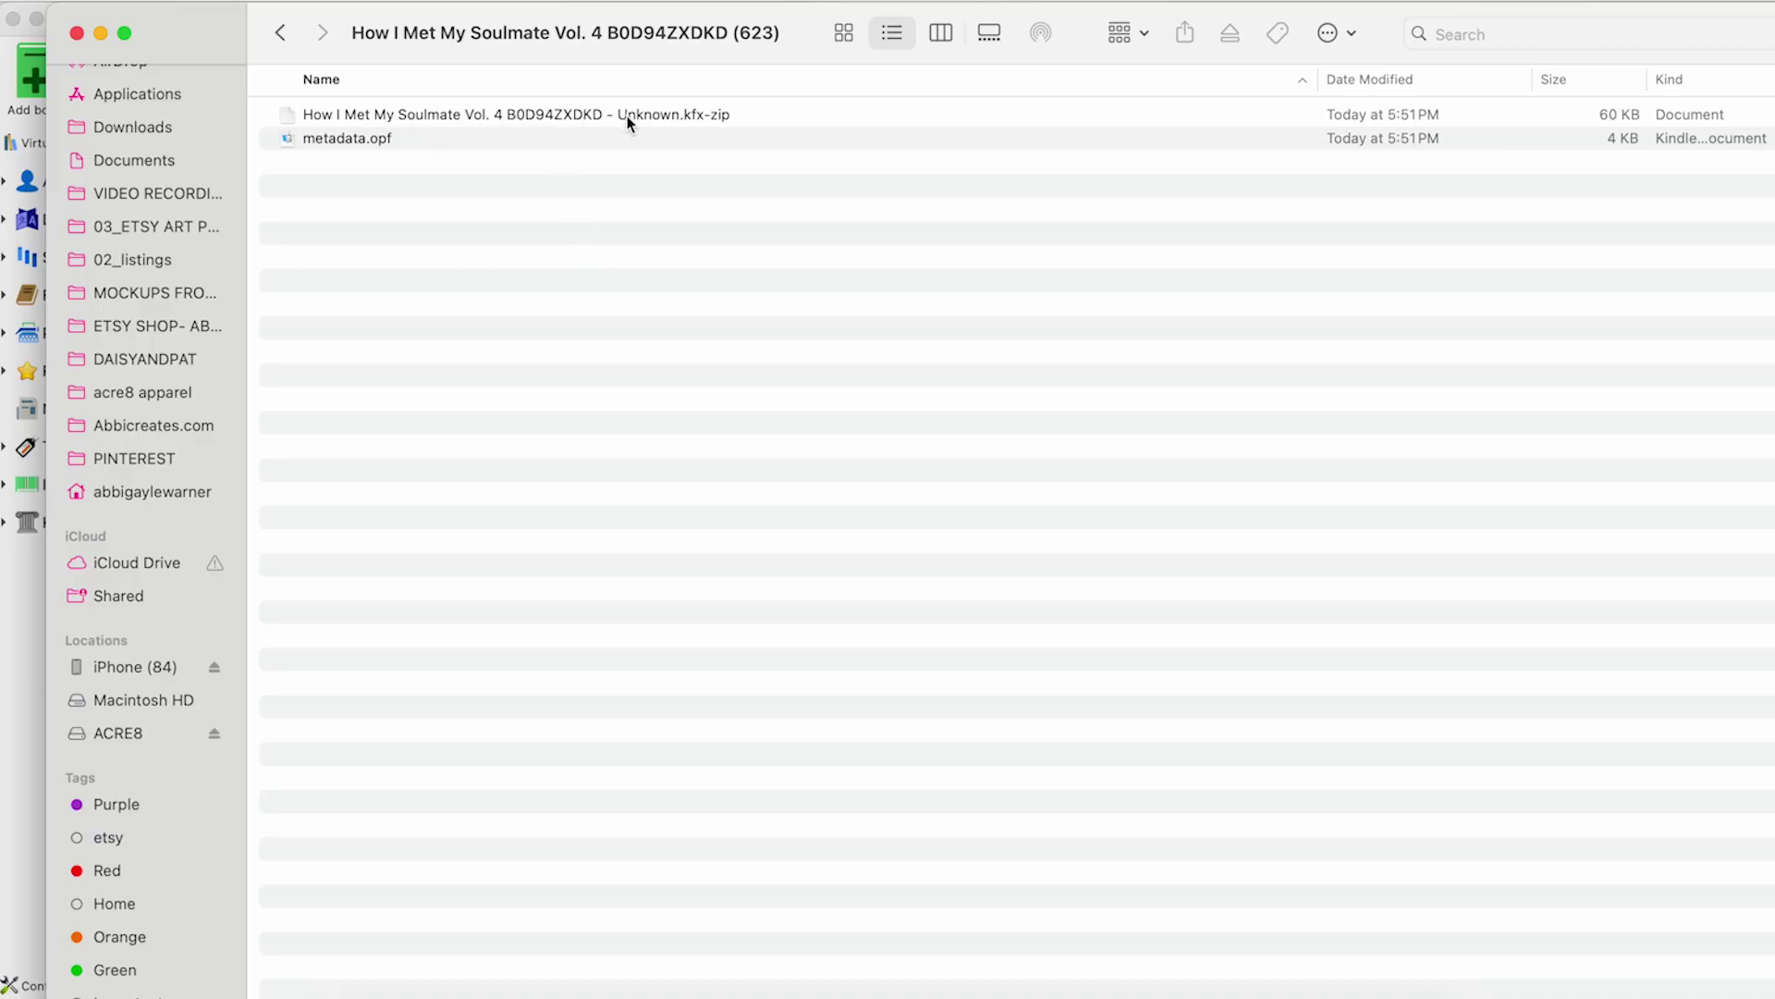
Select the kfx-zip file in the "How I Met My Soulmate Vol. 4" book folder.
click(732, 120)
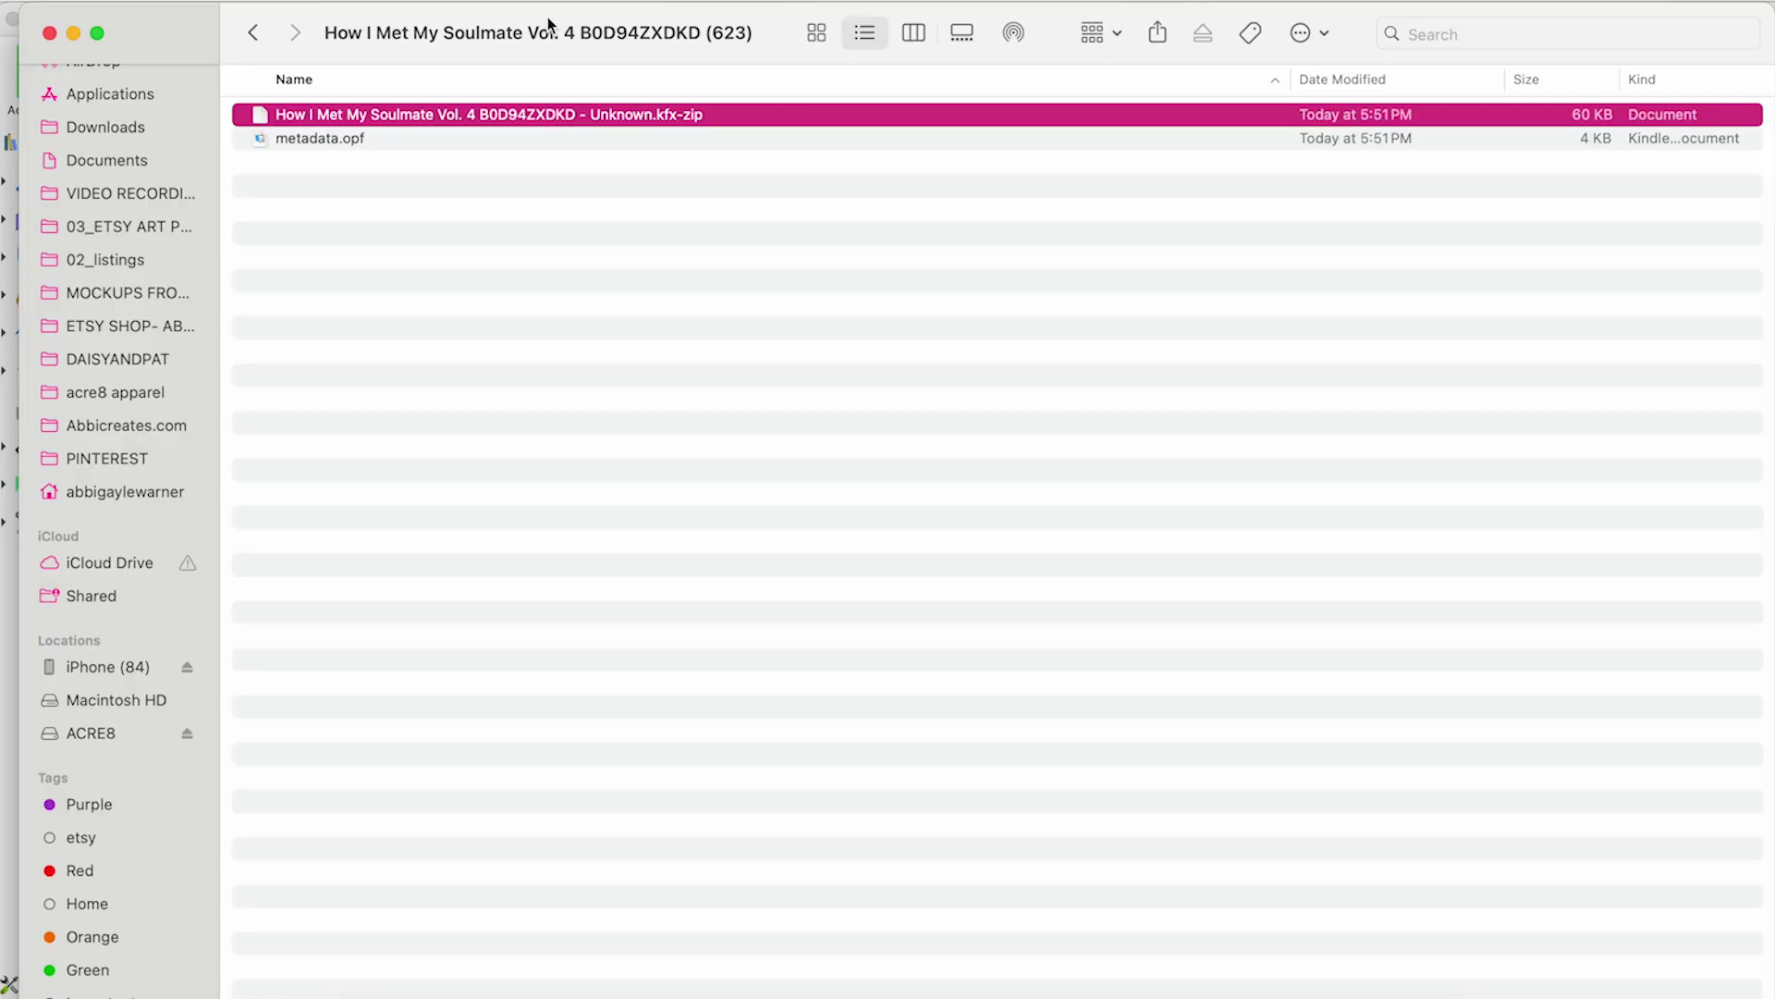
drag(618, 35, 578, 58)
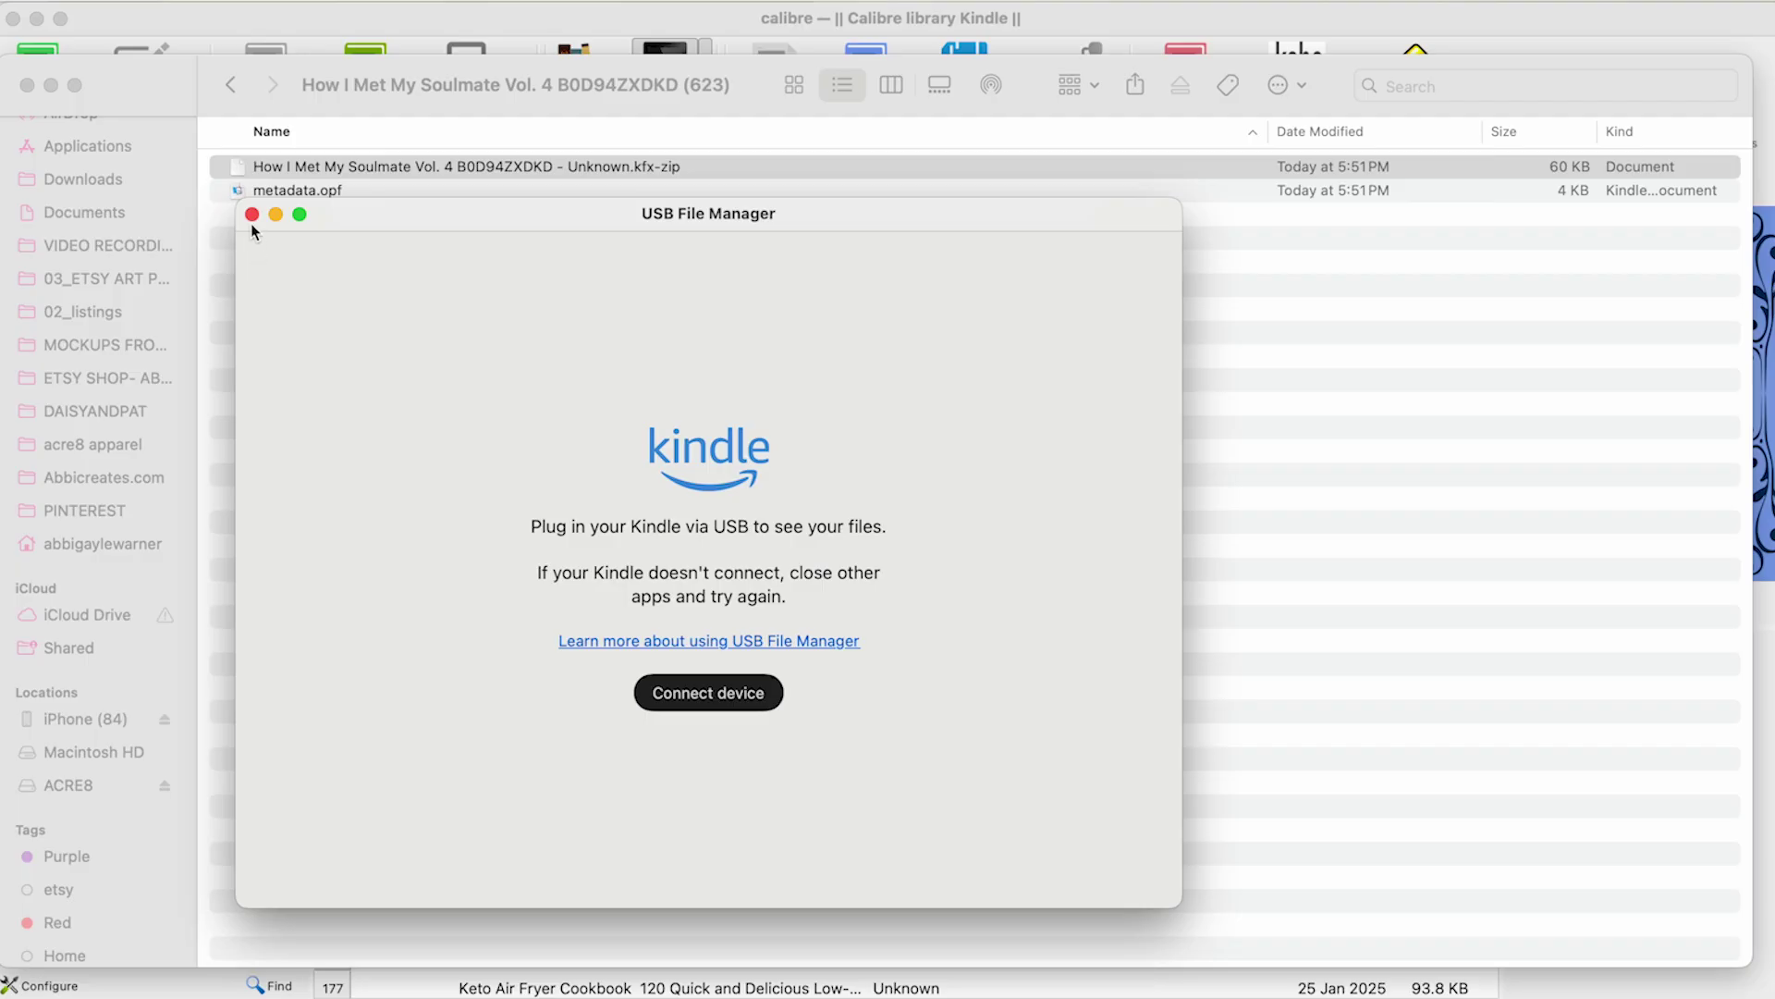
Close USB File Manager and the "How I Met My Soulmate Vol. 4" folder window.
click(250, 214)
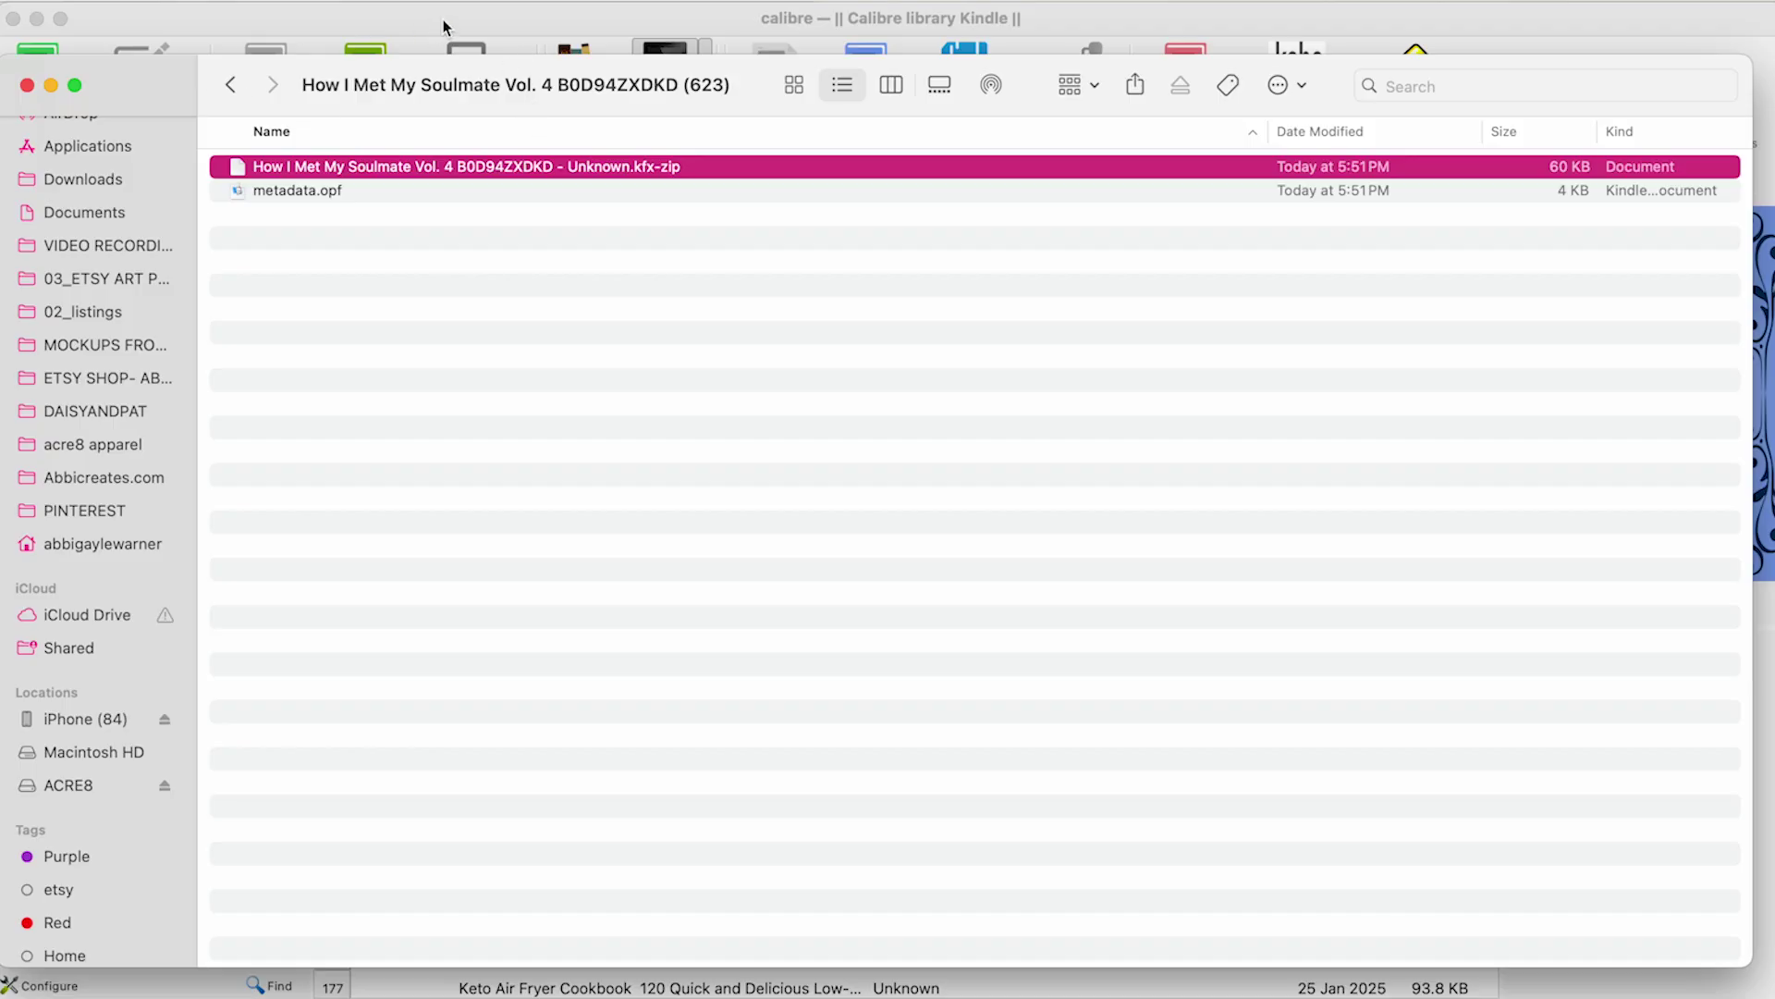
drag(425, 91, 403, 190)
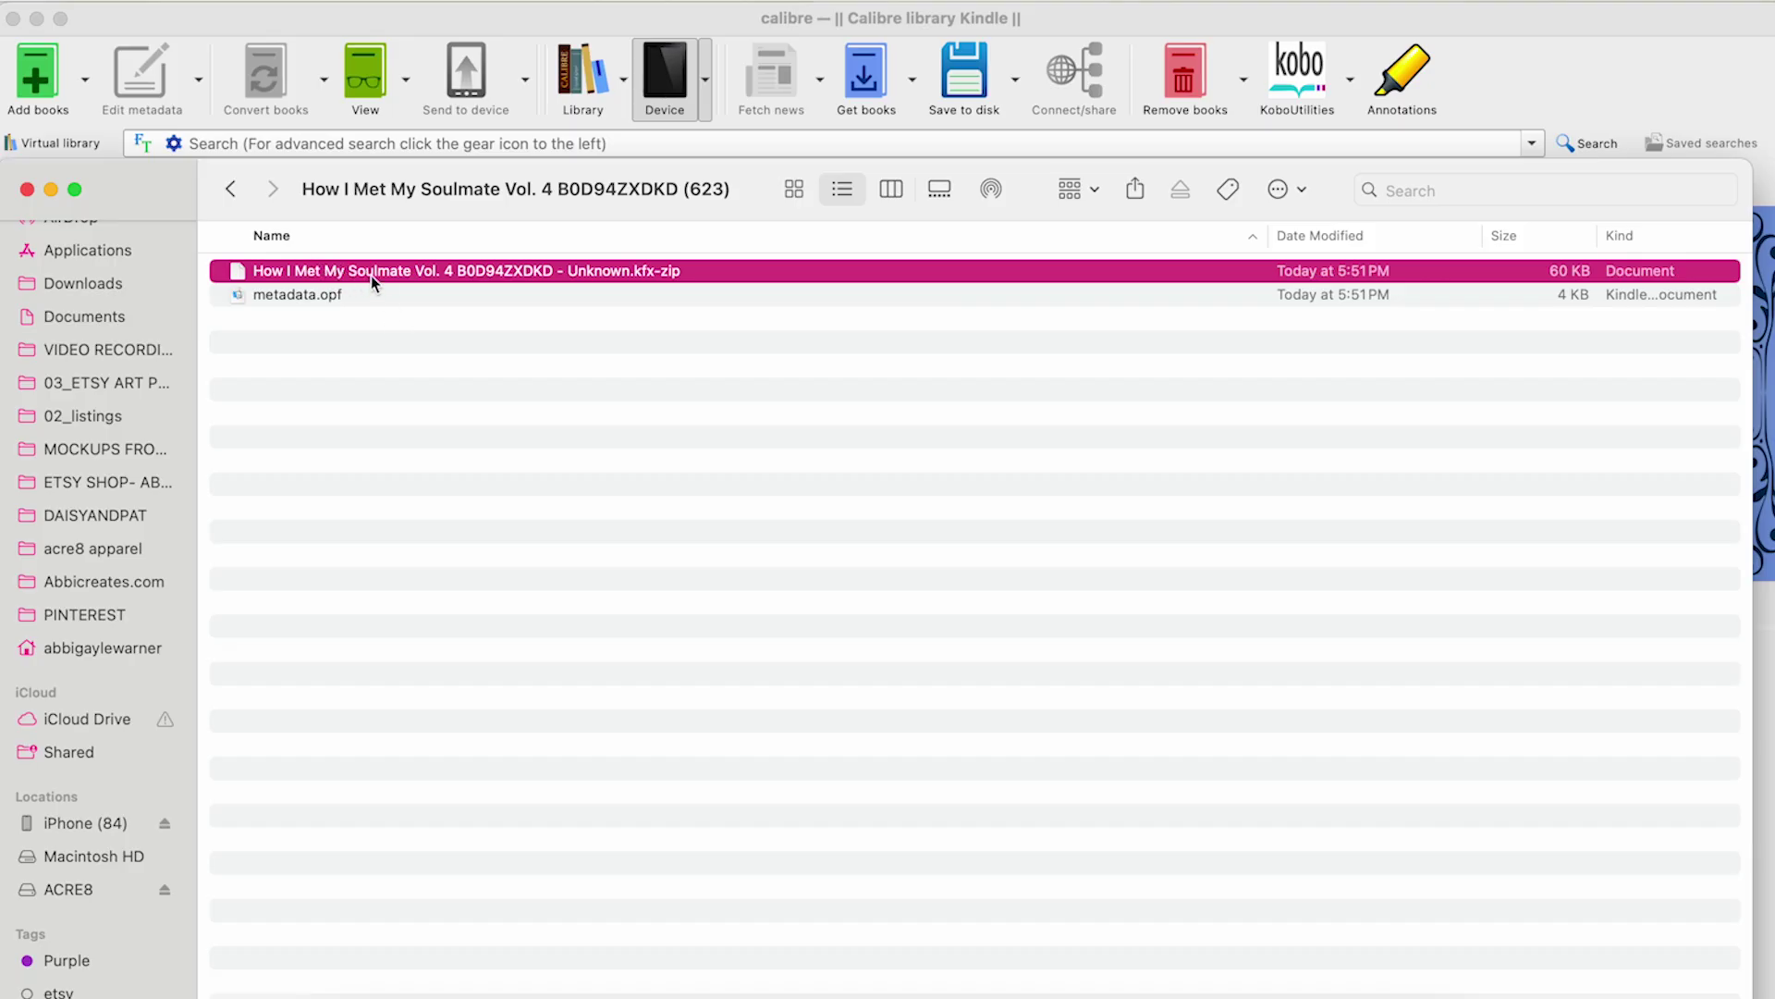
click(28, 191)
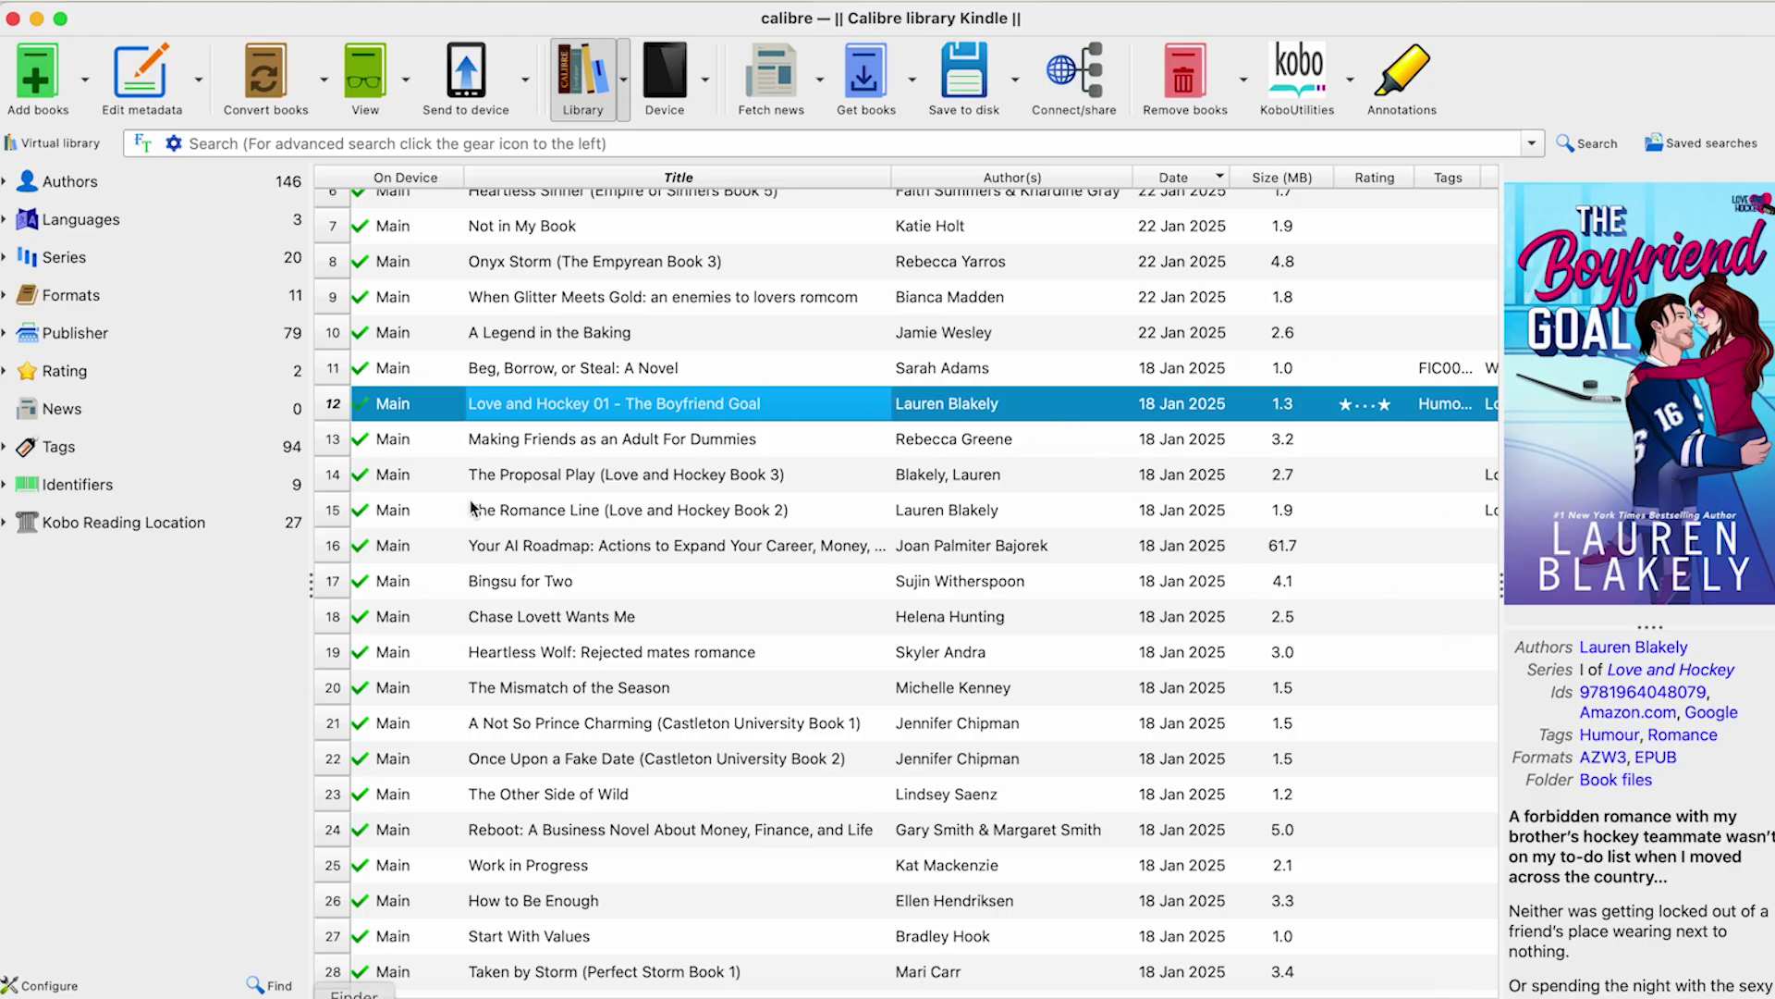
Open the book folder of "Love and Hockey 01 - The Boyfriend Goal" from the calibre library.
right_click(804, 400)
mouse_move(962, 582)
click(1110, 585)
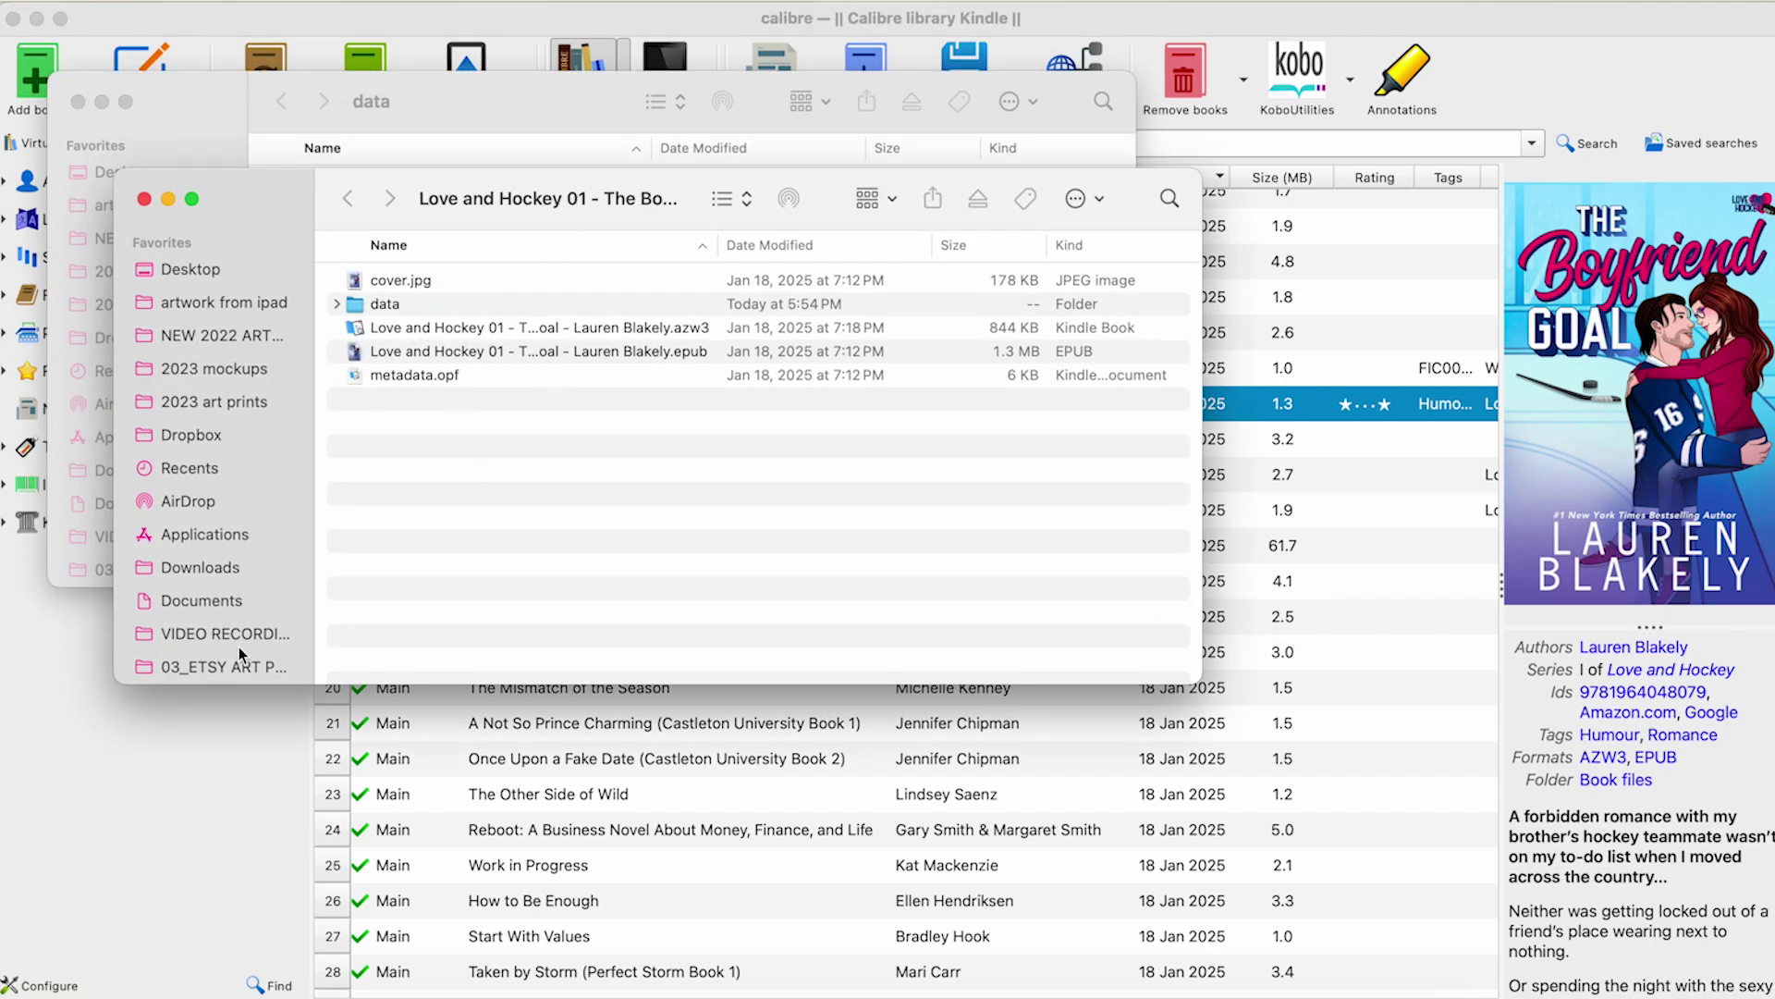
Check the AZW3 and EPUB files of "The Boyfriend Goal", previewing the EPUB and leaving nothing selected.
click(394, 330)
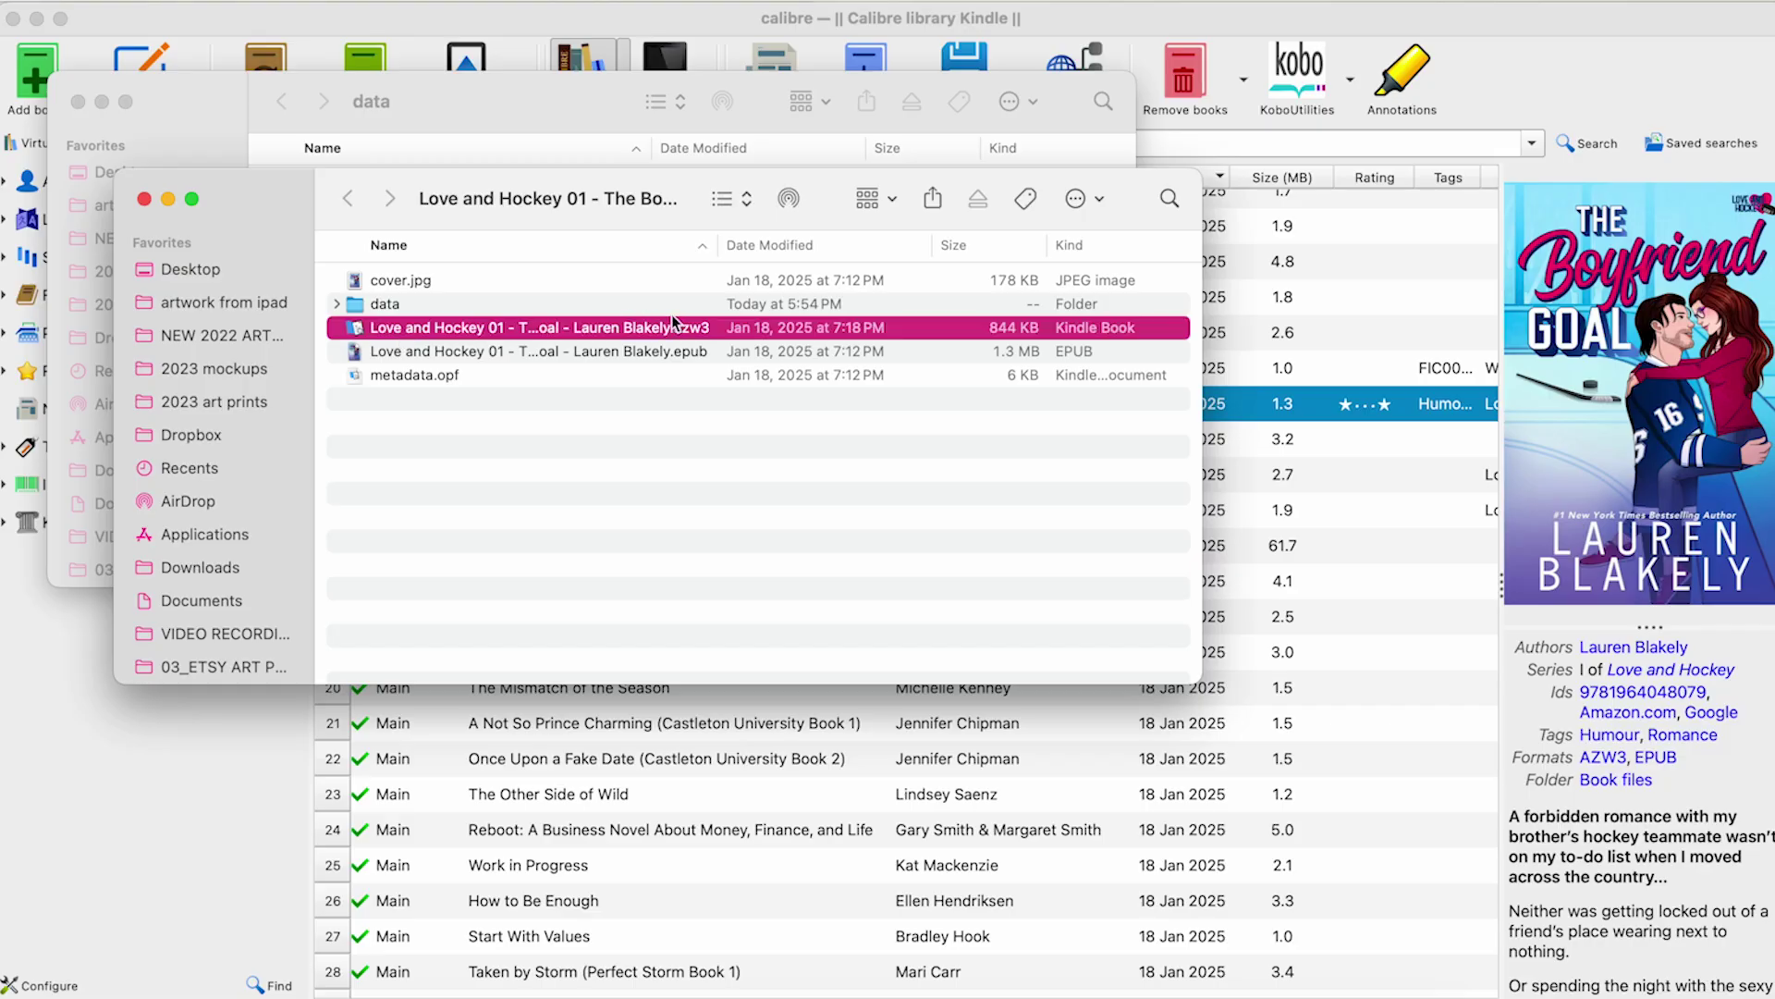
click(507, 352)
key(space)
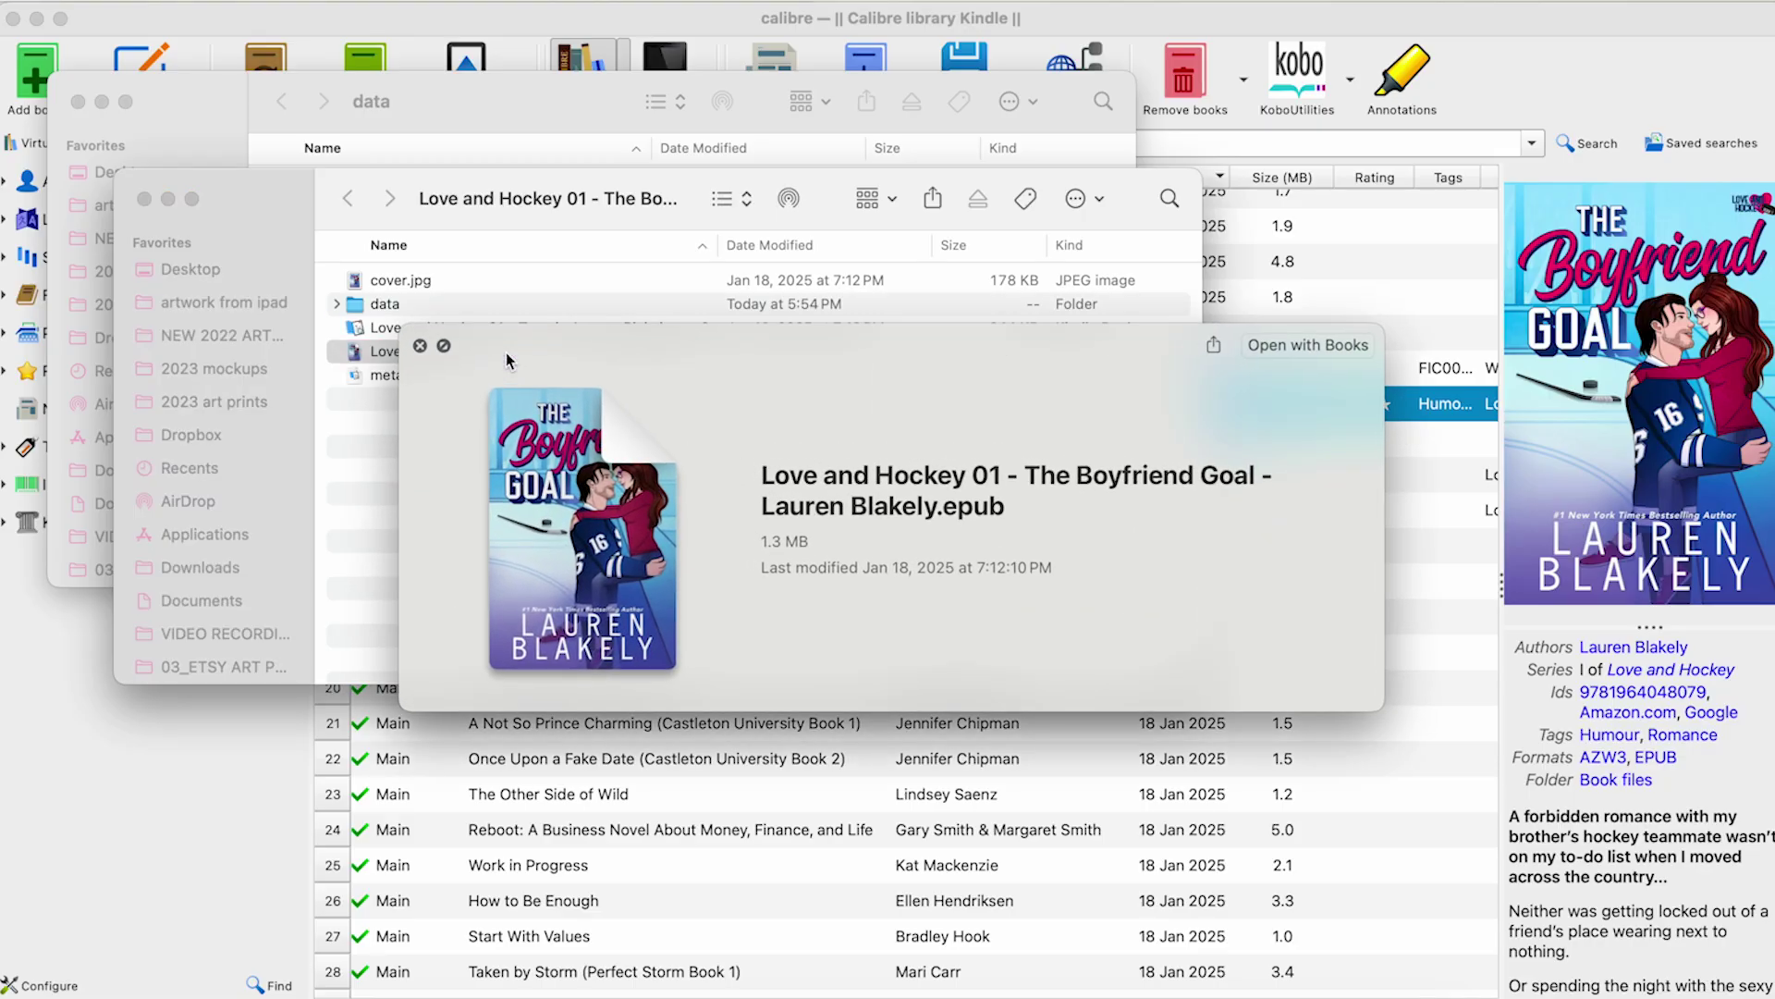
key(space)
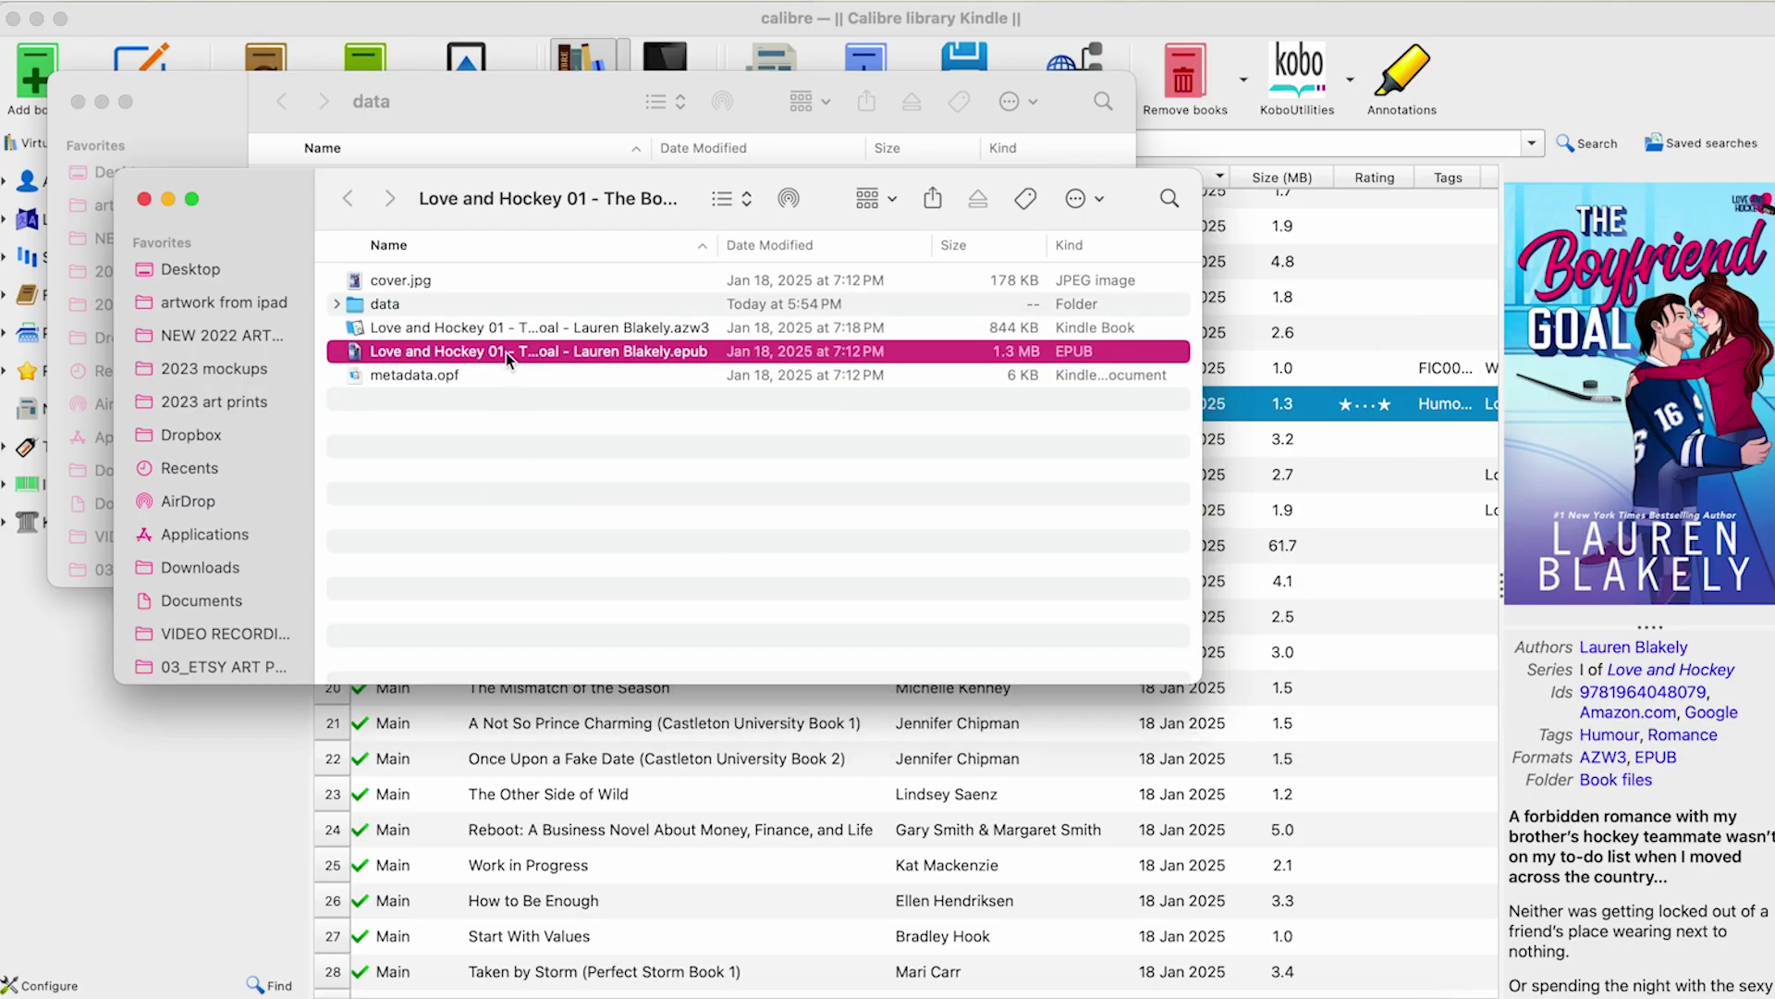
click(467, 462)
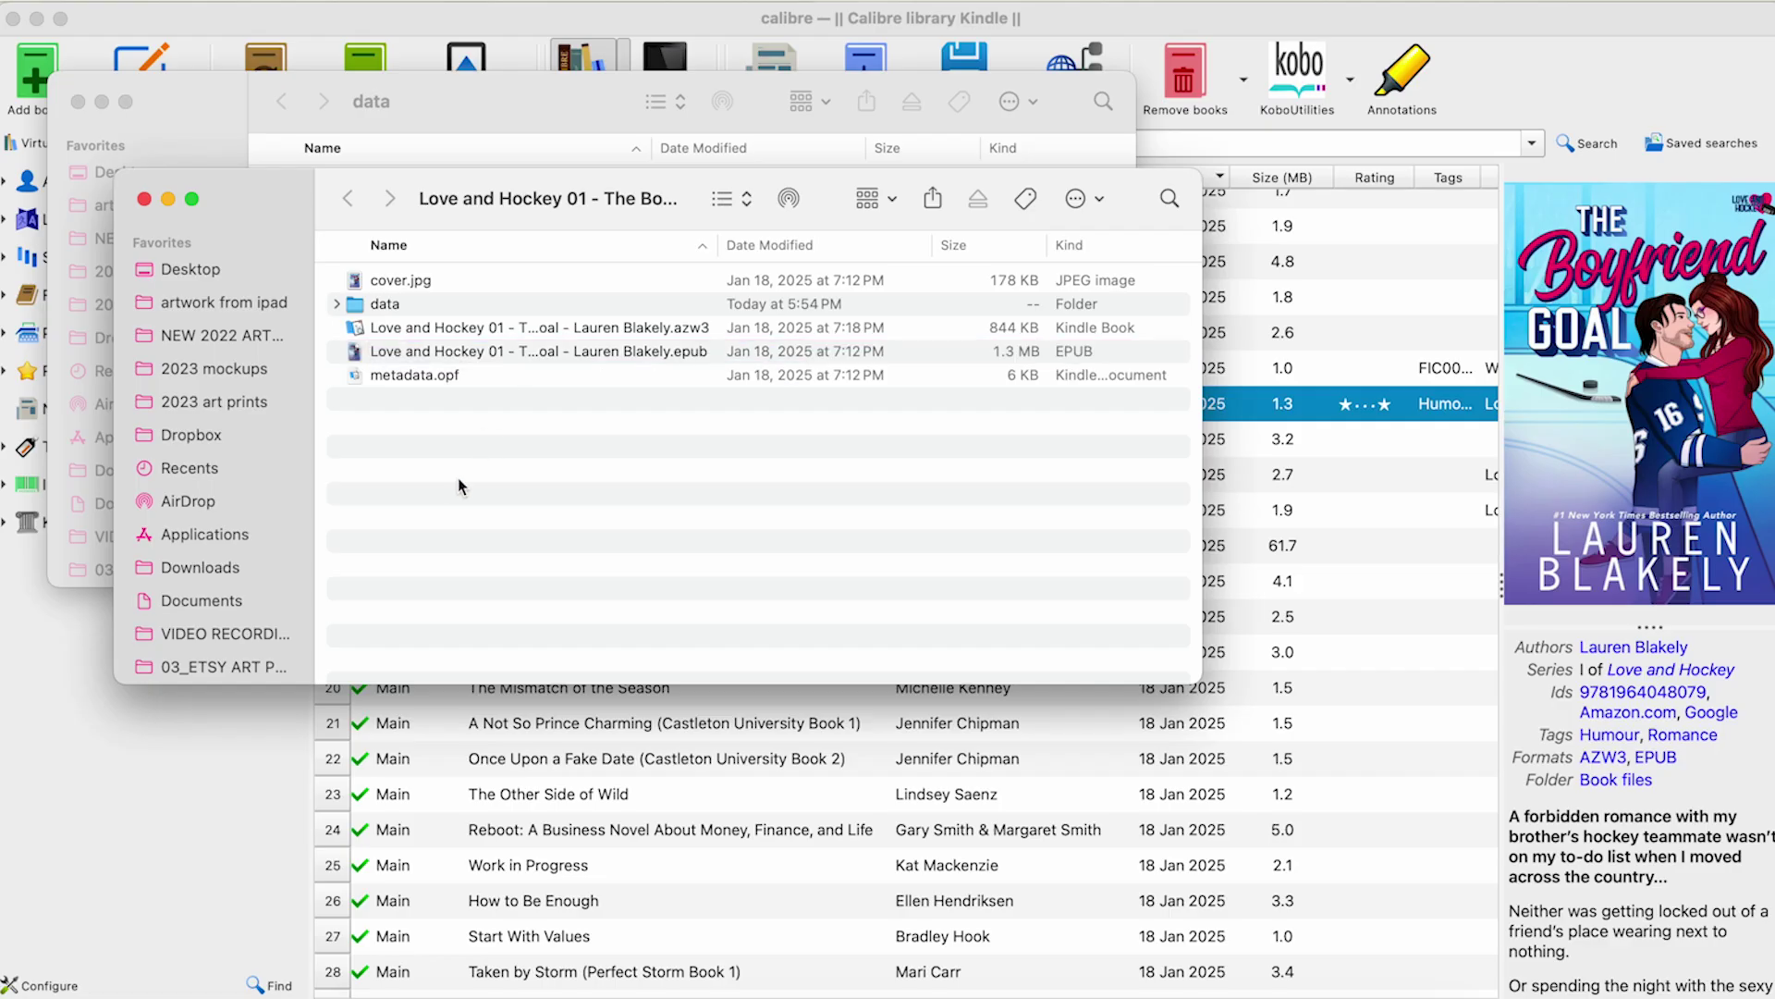